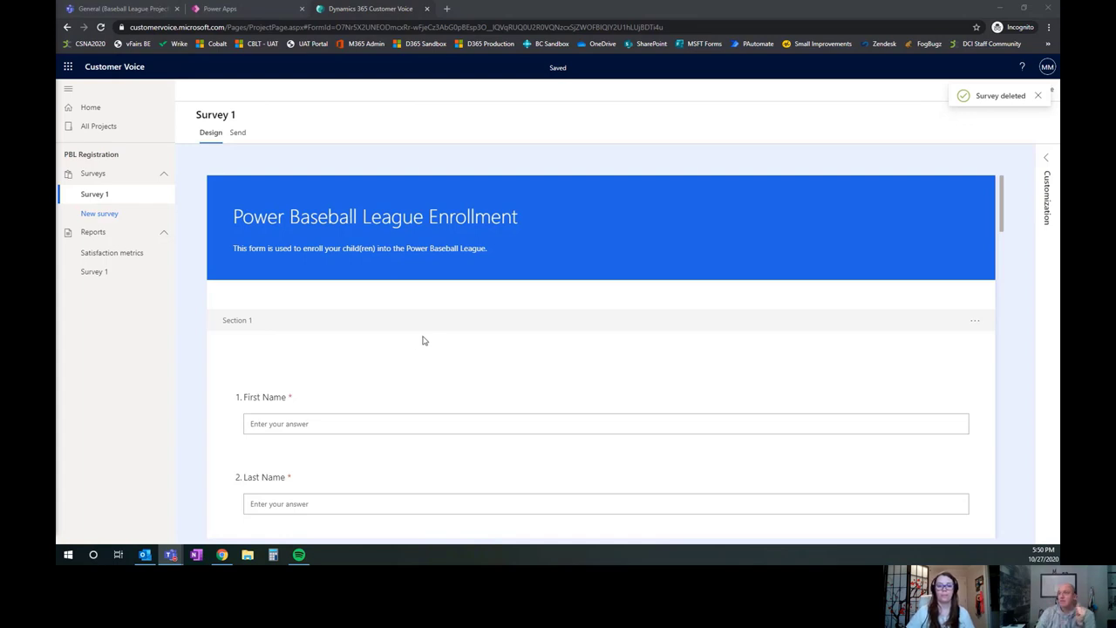
{"action": "scroll", "coordinate": [404, 350], "scroll_direction": "down", "scroll_amount": 1}
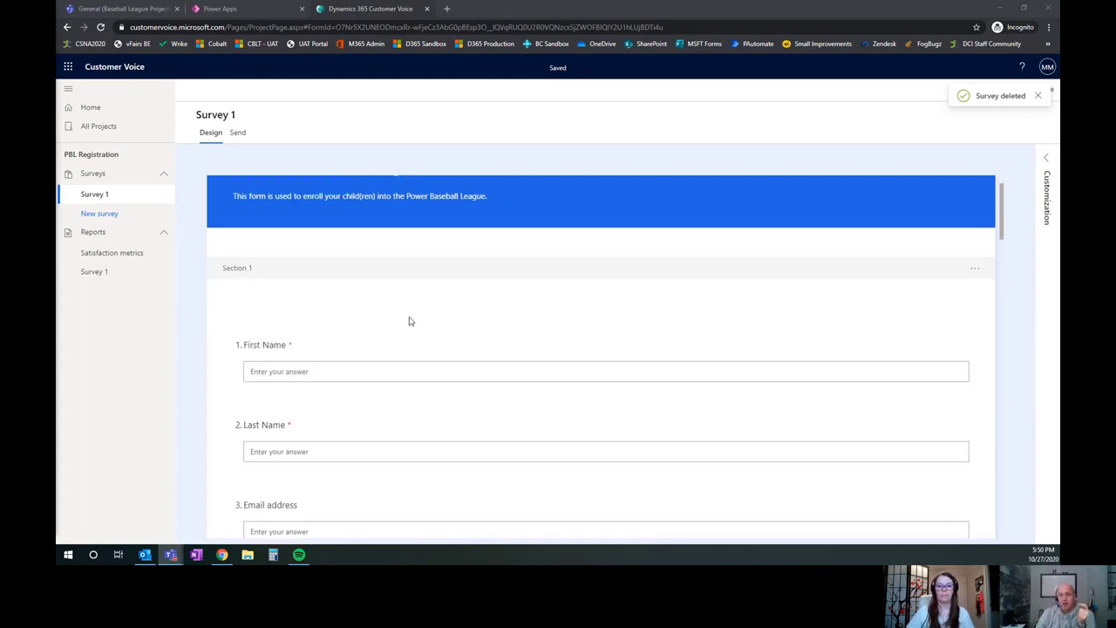
{"action": "scroll", "coordinate": [409, 319], "scroll_direction": "down", "scroll_amount": 1}
{"action": "scroll", "coordinate": [414, 312], "scroll_direction": "down", "scroll_amount": 1}
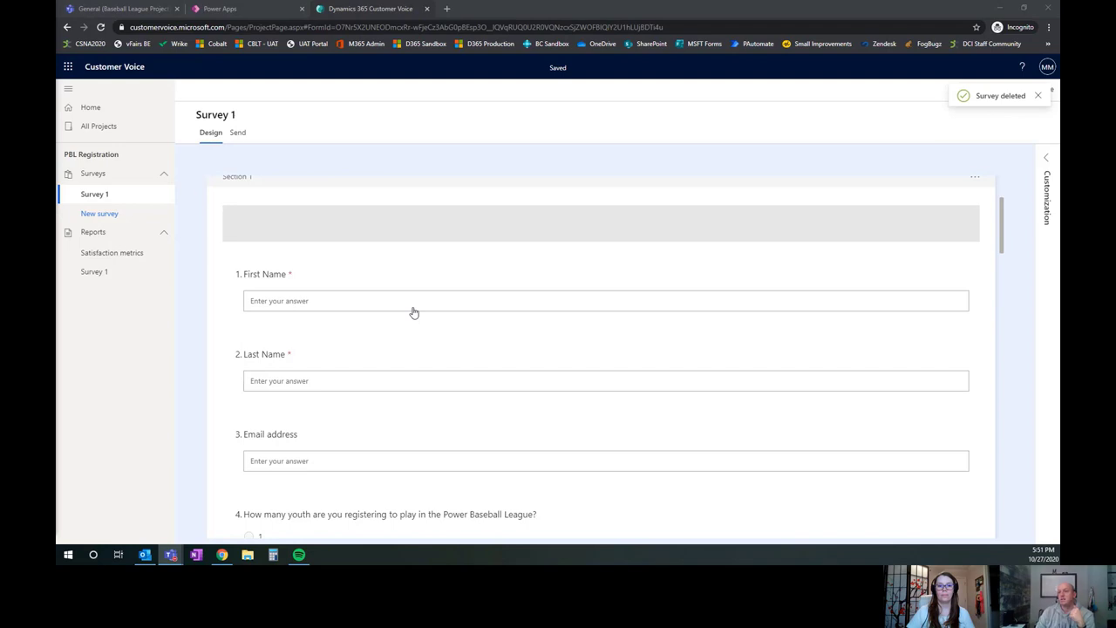
{"action": "scroll", "coordinate": [414, 312], "scroll_direction": "up", "scroll_amount": 2}
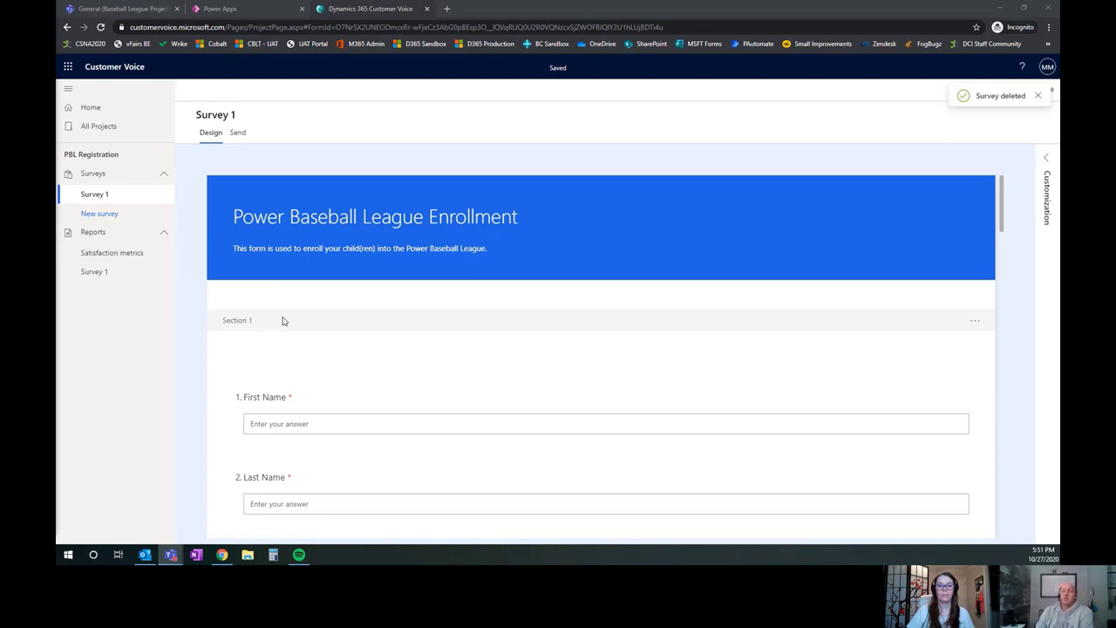
{"action": "scroll", "coordinate": [283, 321], "scroll_direction": "down", "scroll_amount": 1}
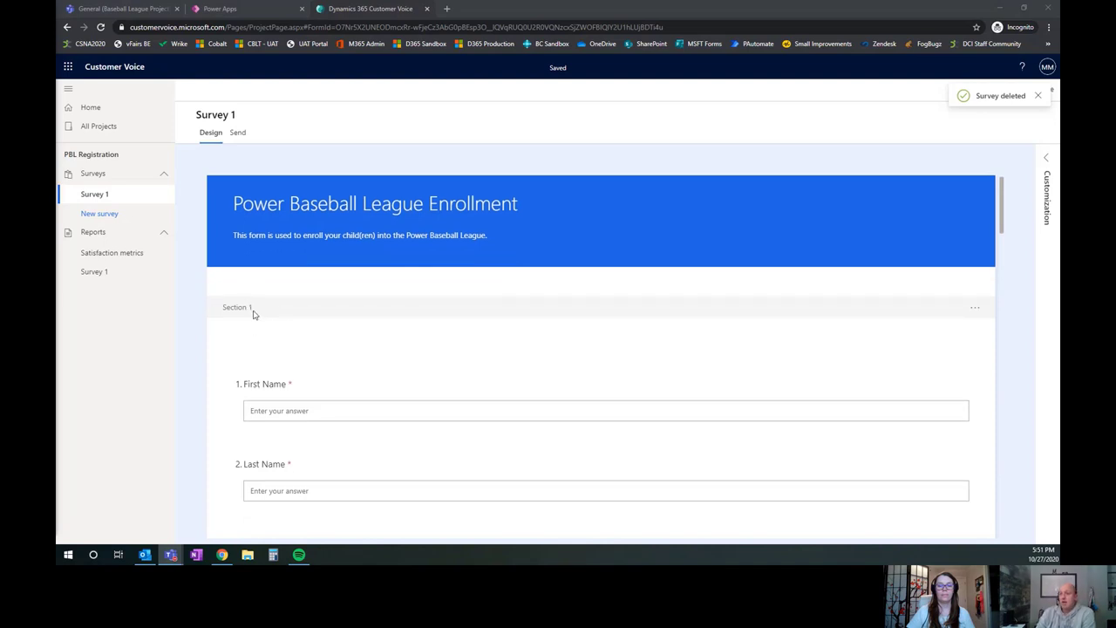
{"action": "scroll", "coordinate": [272, 317], "scroll_direction": "down", "scroll_amount": 1}
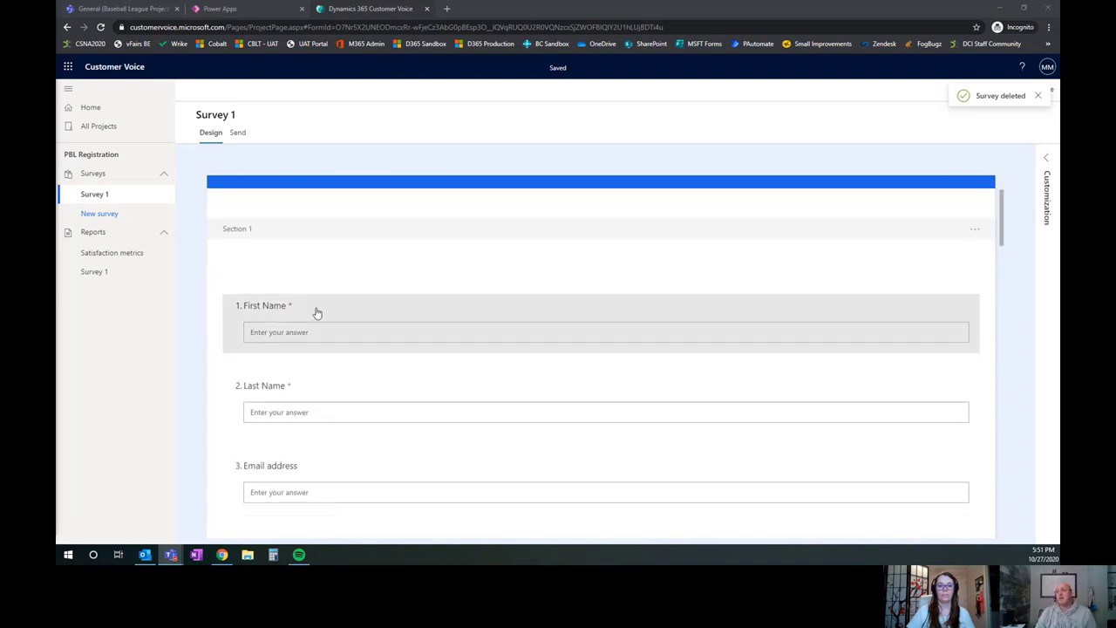
{"action": "scroll", "coordinate": [303, 339], "scroll_direction": "down", "scroll_amount": 1}
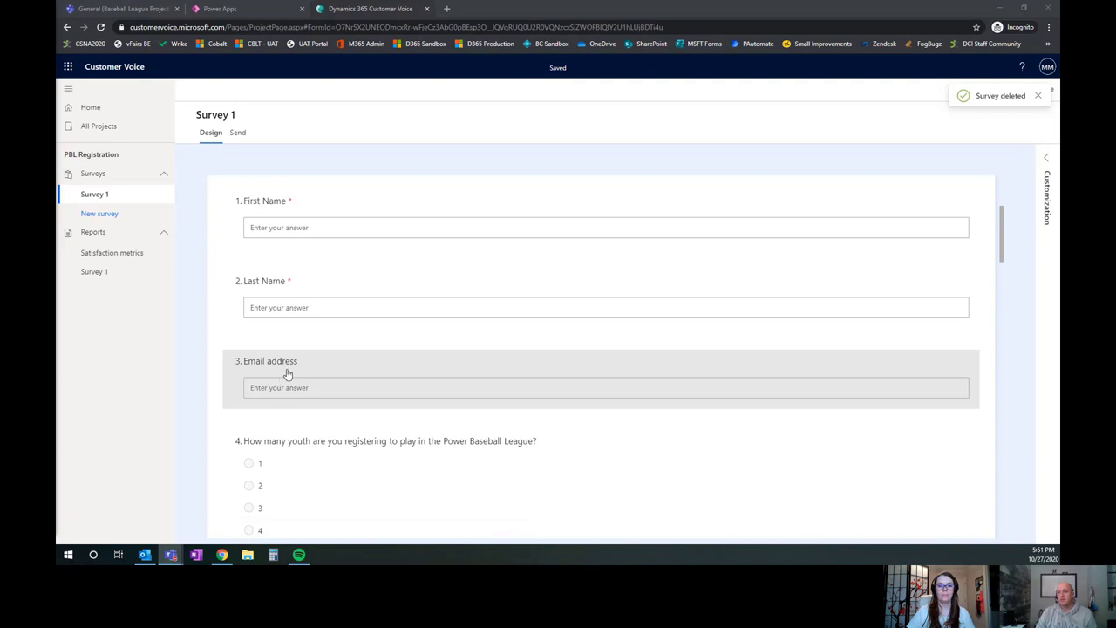
{"action": "scroll", "coordinate": [296, 360], "scroll_direction": "down", "scroll_amount": 1}
{"action": "scroll", "coordinate": [310, 340], "scroll_direction": "down", "scroll_amount": 1}
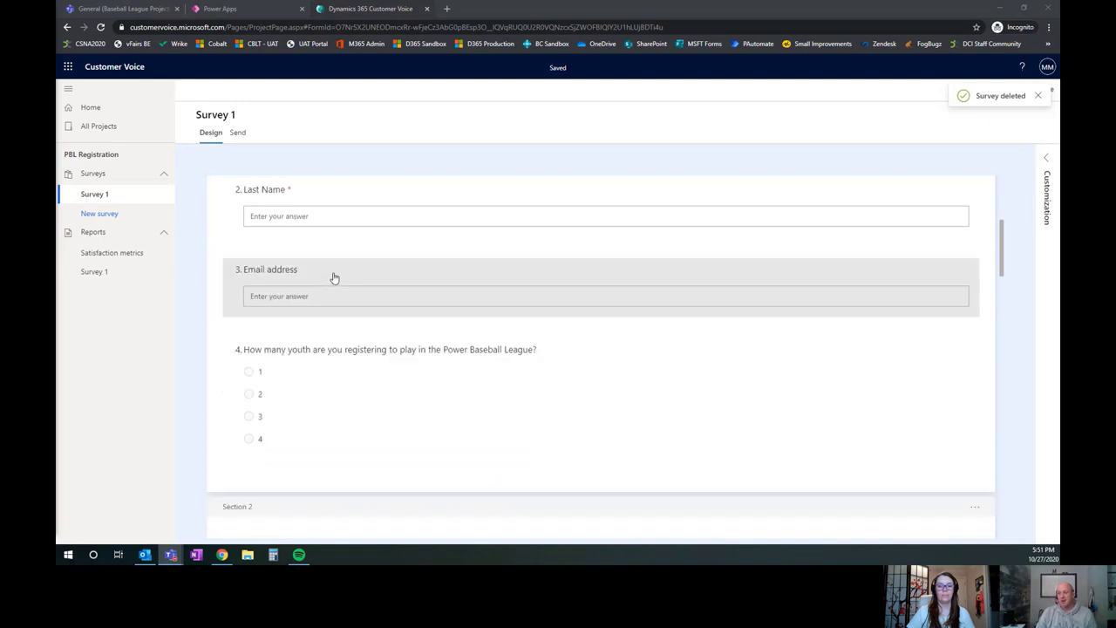
Insert a Text question named 'Phone Number' directly after the Email address question
{"action": "left_click", "coordinate": [334, 273]}
{"action": "left_click", "coordinate": [334, 273]}
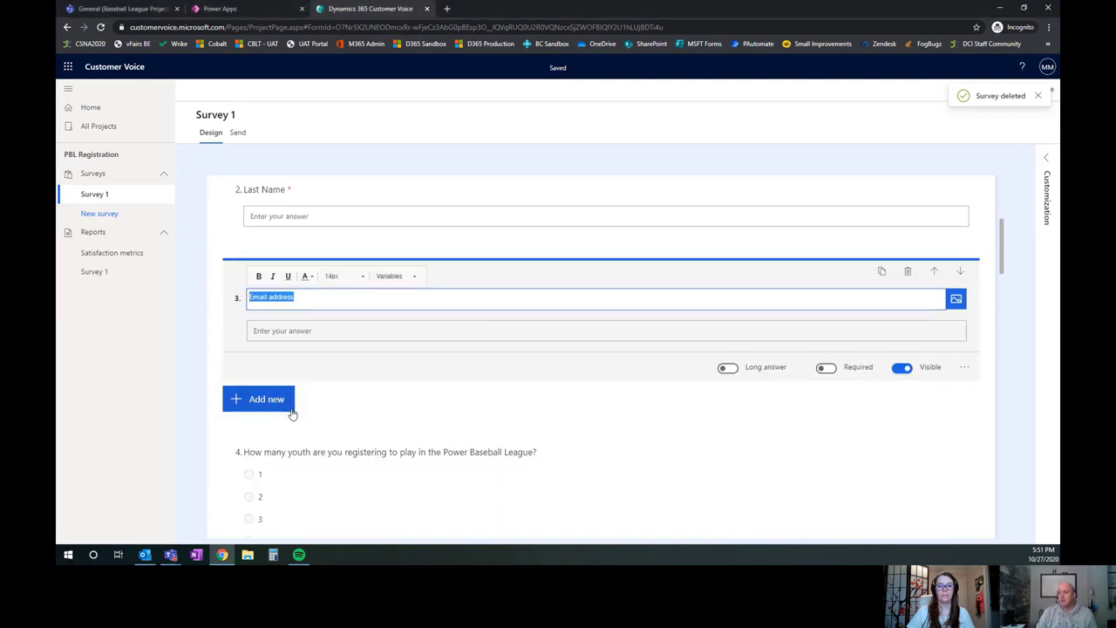
{"action": "left_click", "coordinate": [248, 401]}
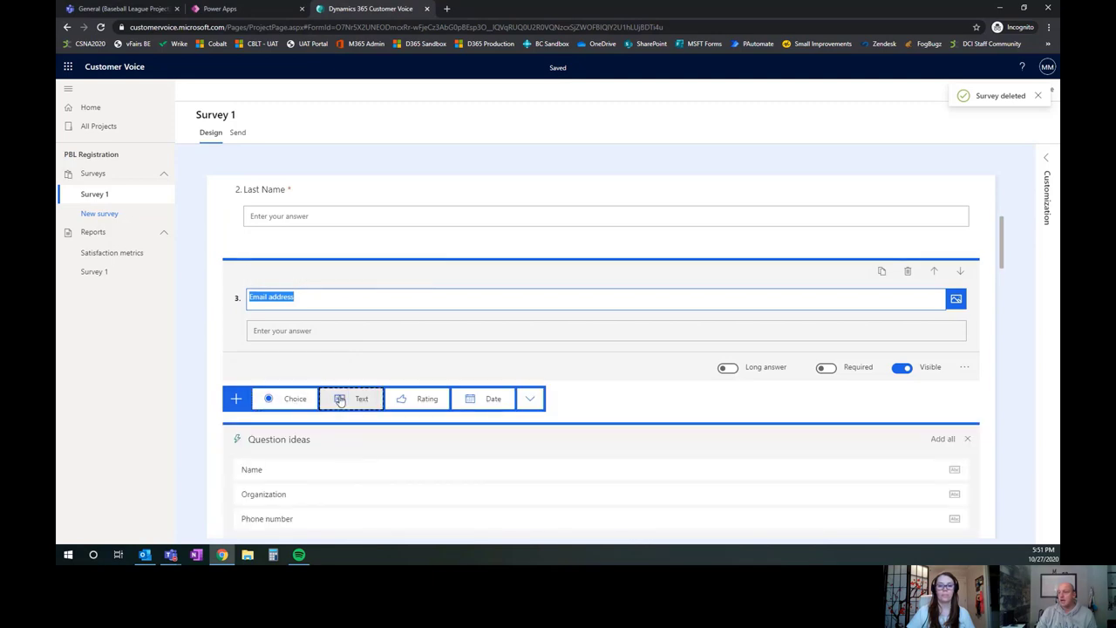
{"action": "left_click", "coordinate": [340, 398]}
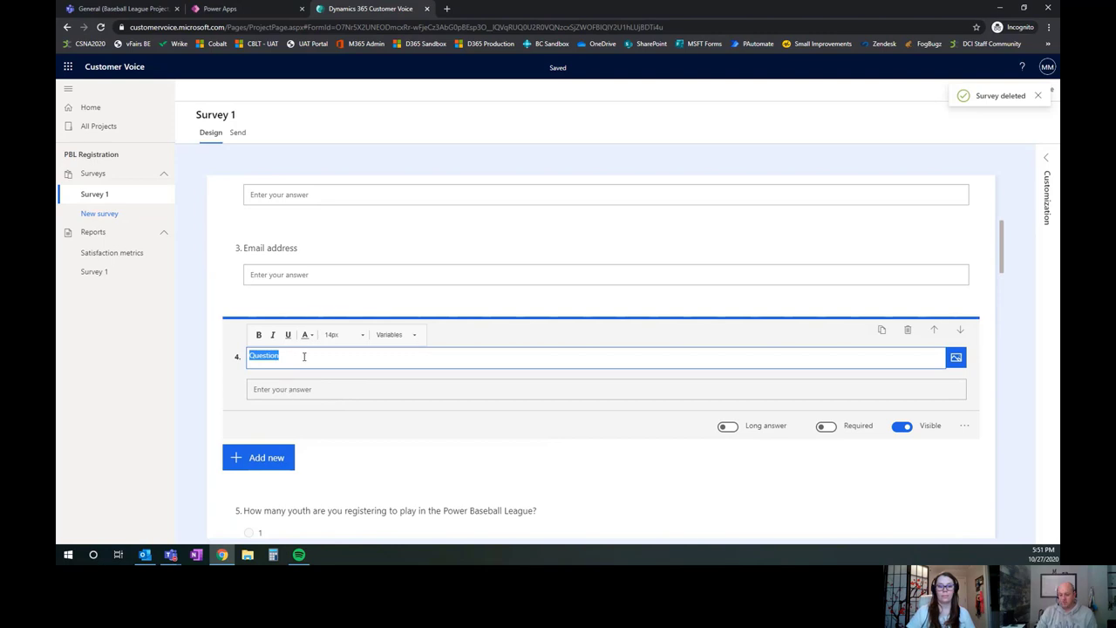
{"action": "type", "text": "Name"}
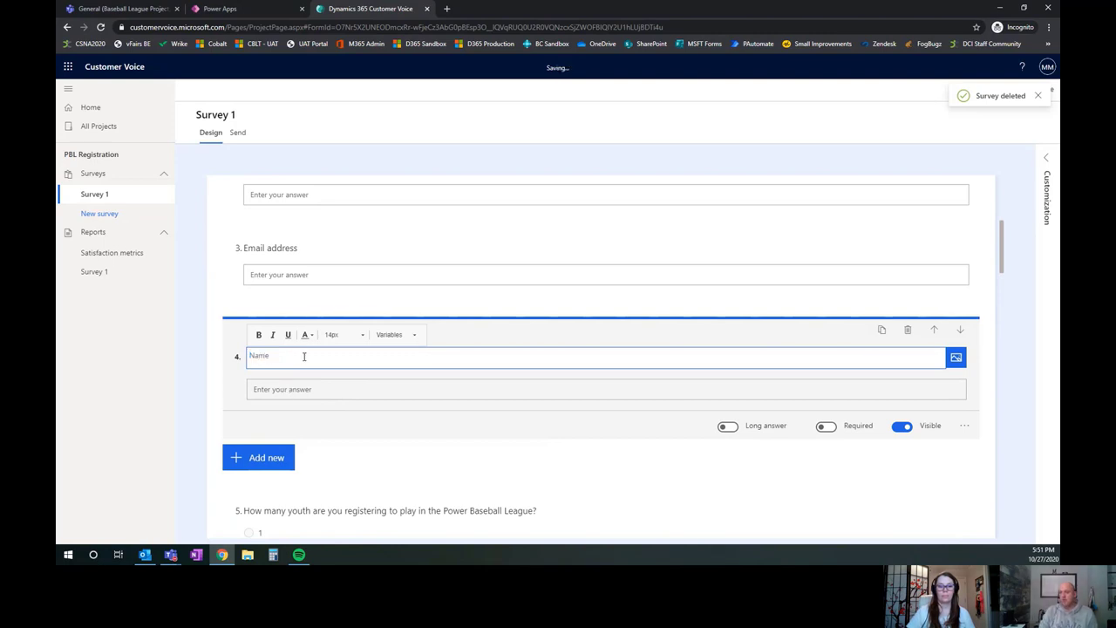
{"action": "type", "text": "Phone Number"}
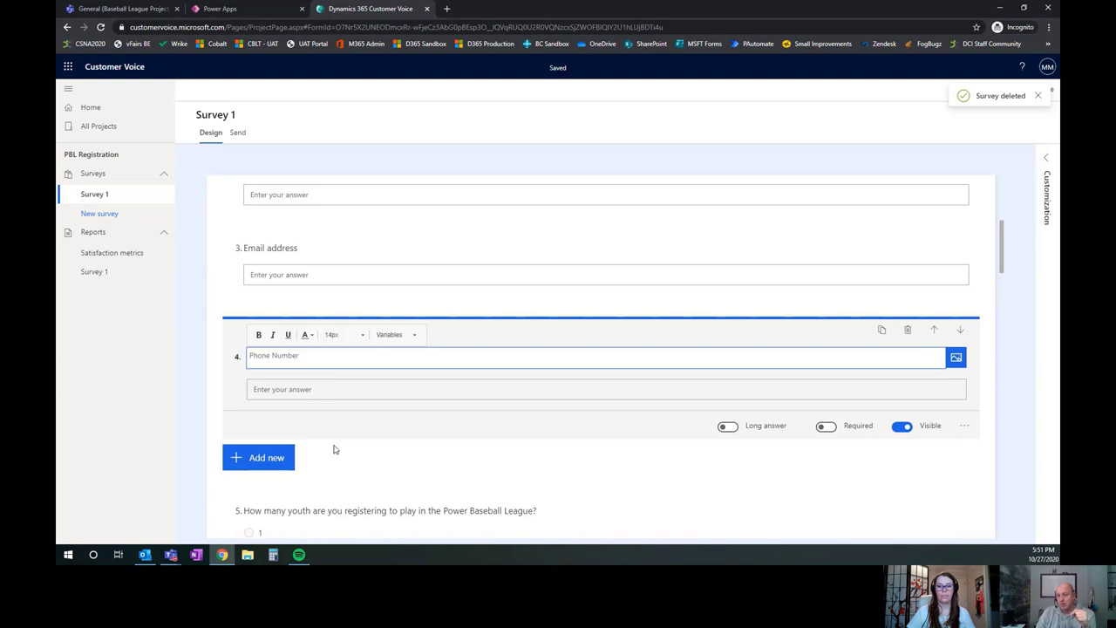
{"action": "left_click", "coordinate": [277, 458]}
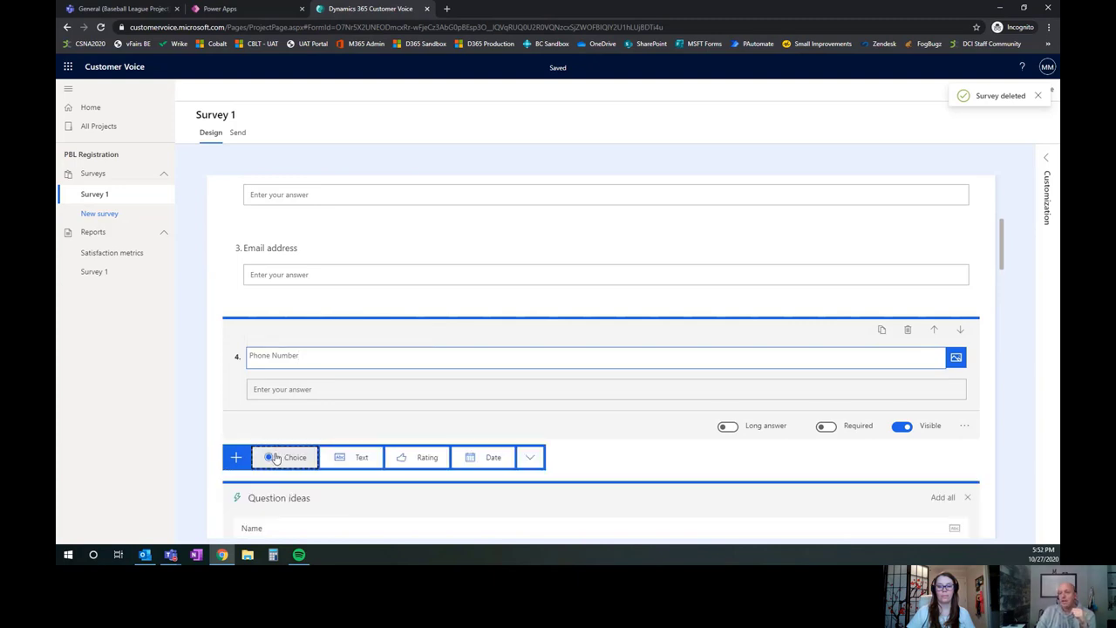
Close the question suggestions without adding one and check the youth count question's options
{"action": "scroll", "coordinate": [279, 445], "scroll_direction": "down", "scroll_amount": 2}
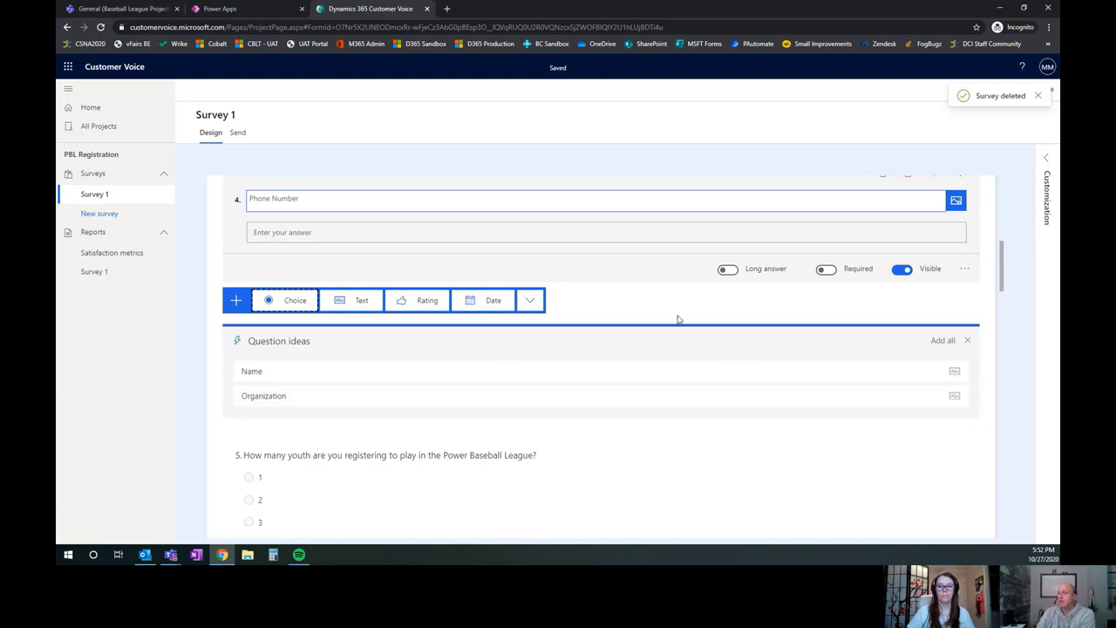
{"action": "left_click", "coordinate": [967, 340]}
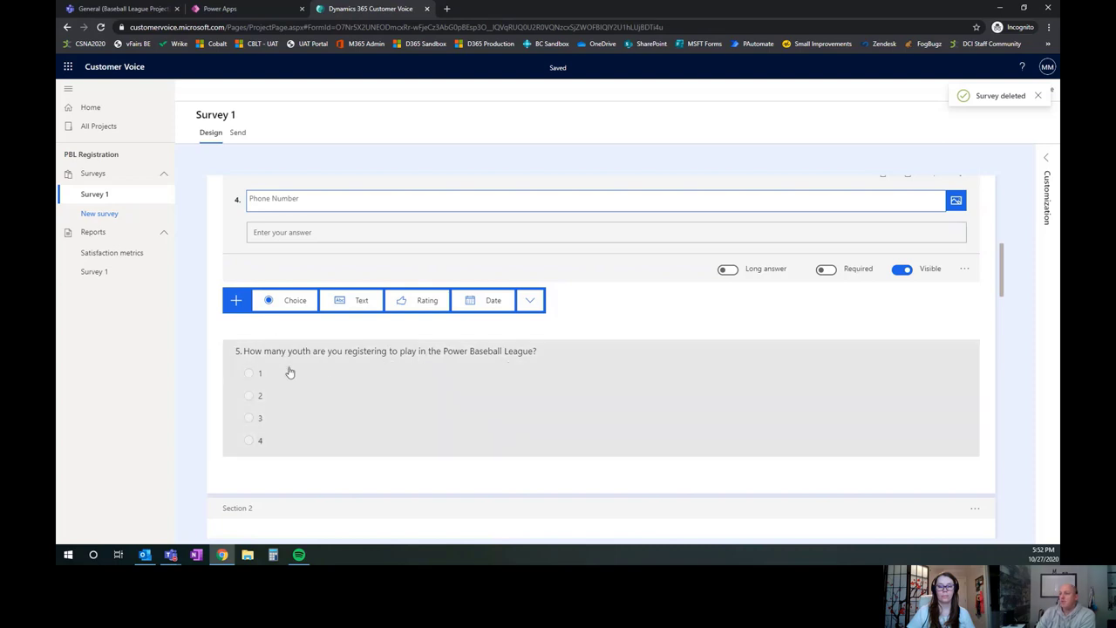
{"action": "left_click", "coordinate": [568, 419]}
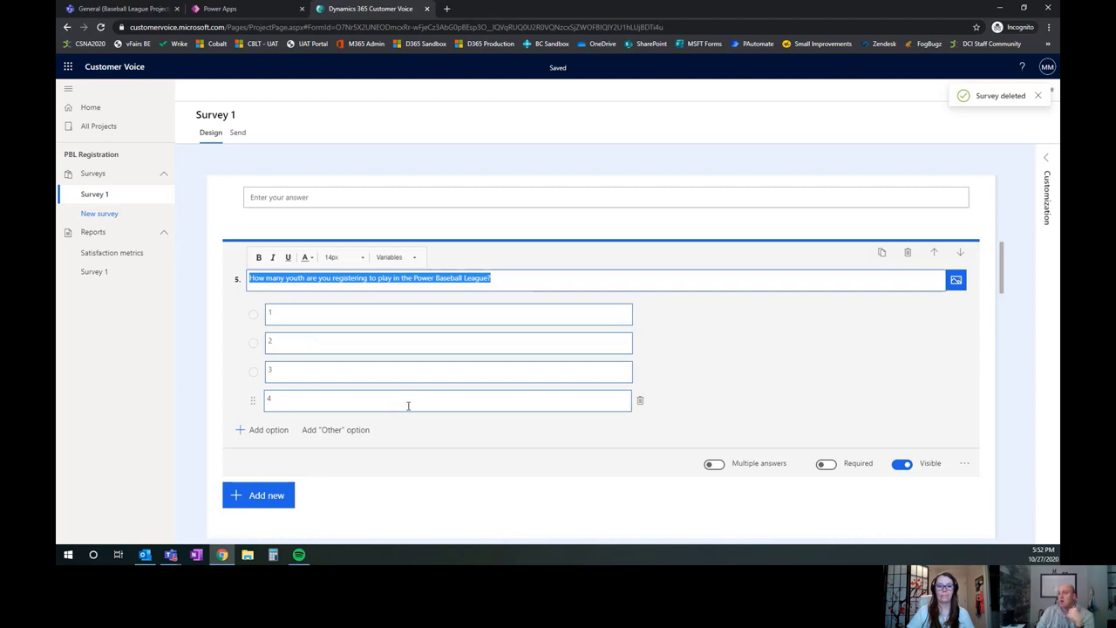
Review the Youth 1 through Youth 4 questions, ending at Youth 4's Last Name
{"action": "scroll", "coordinate": [376, 365], "scroll_direction": "down", "scroll_amount": 2}
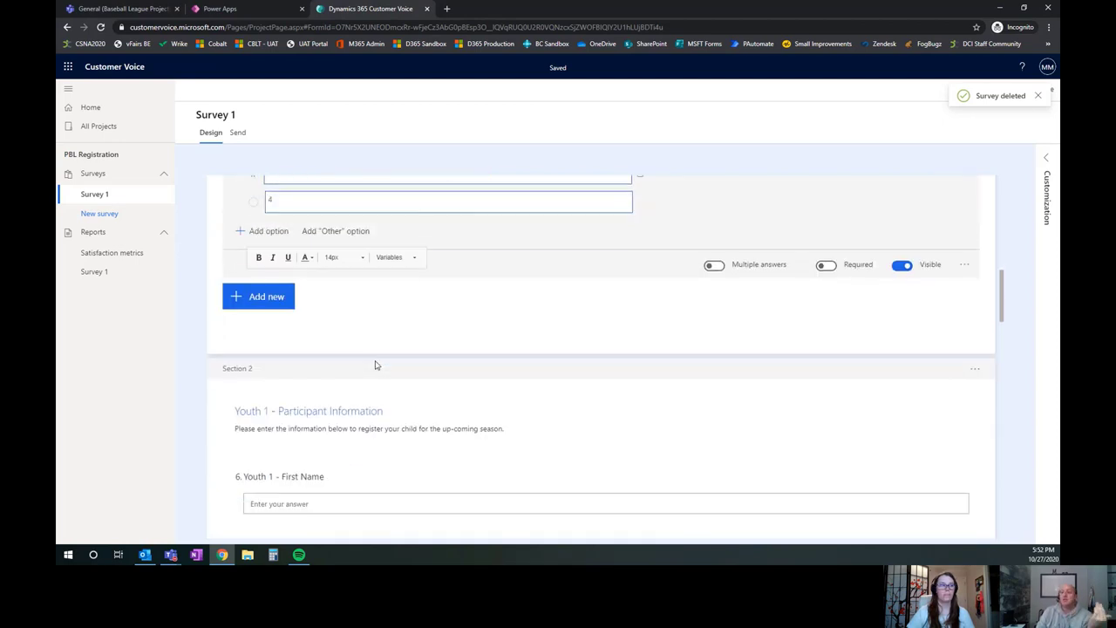
{"action": "scroll", "coordinate": [376, 366], "scroll_direction": "down", "scroll_amount": 2}
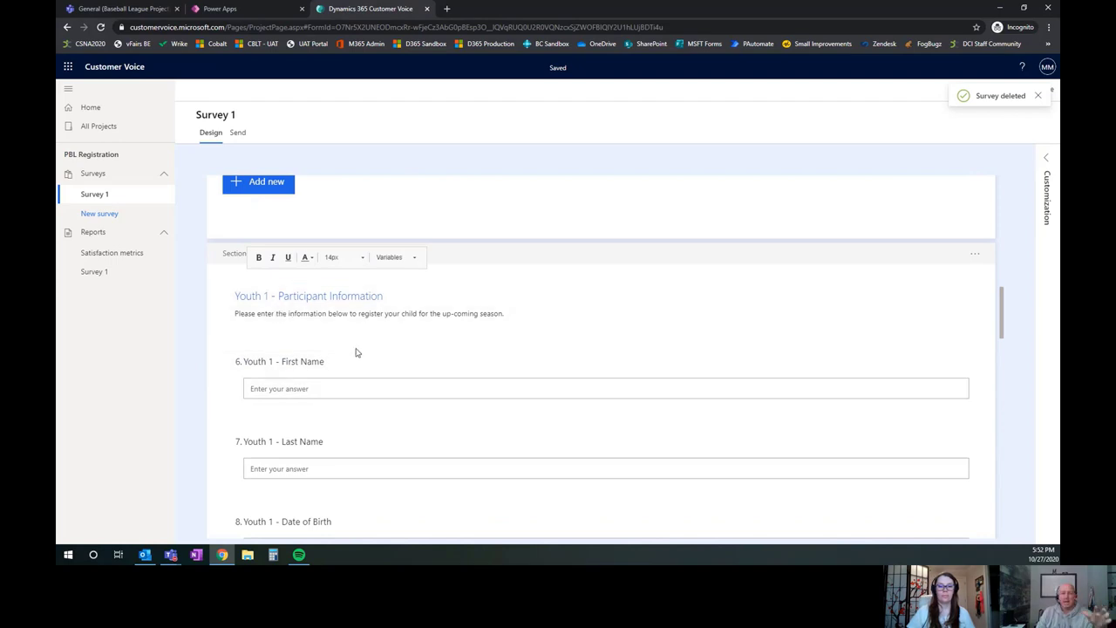
{"action": "scroll", "coordinate": [356, 352], "scroll_direction": "down", "scroll_amount": 1}
{"action": "scroll", "coordinate": [355, 352], "scroll_direction": "down", "scroll_amount": 4}
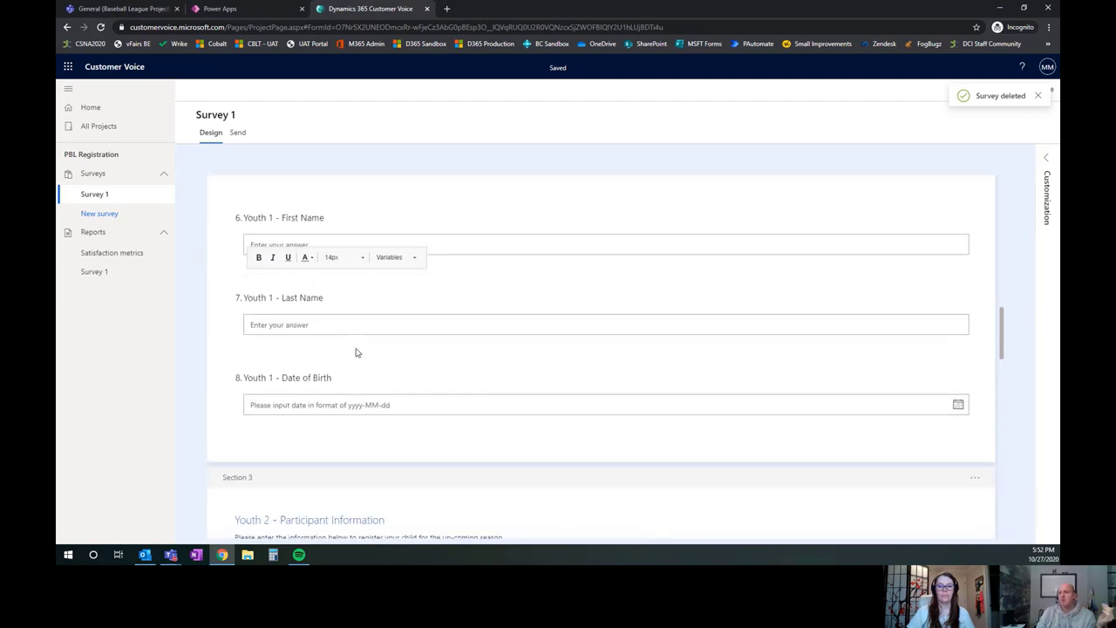
{"action": "left_click", "coordinate": [355, 352]}
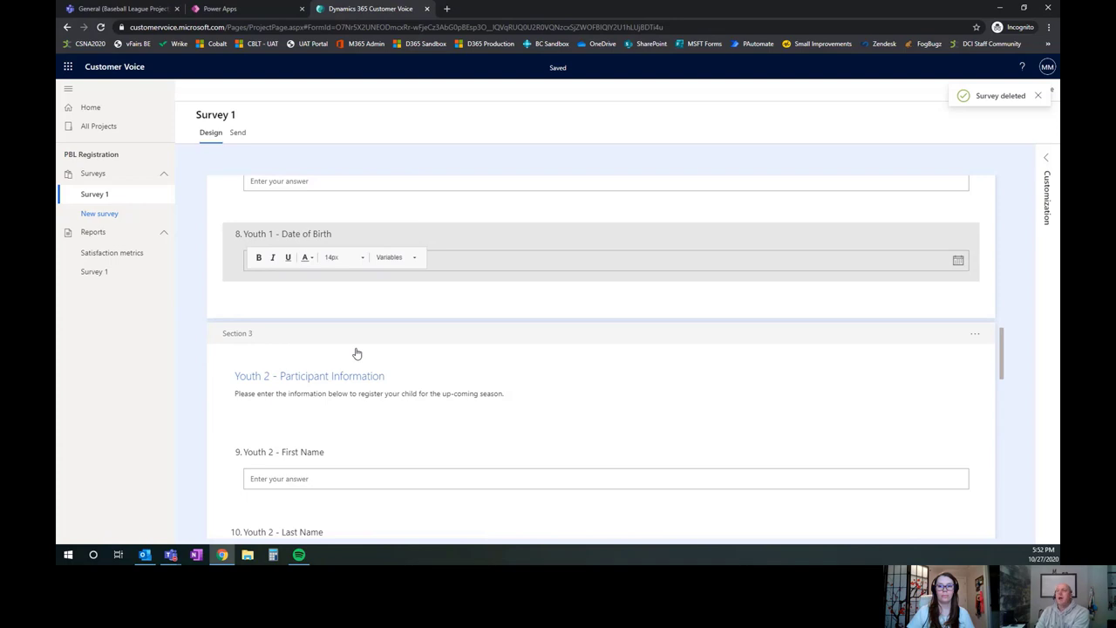
{"action": "left_click", "coordinate": [356, 352]}
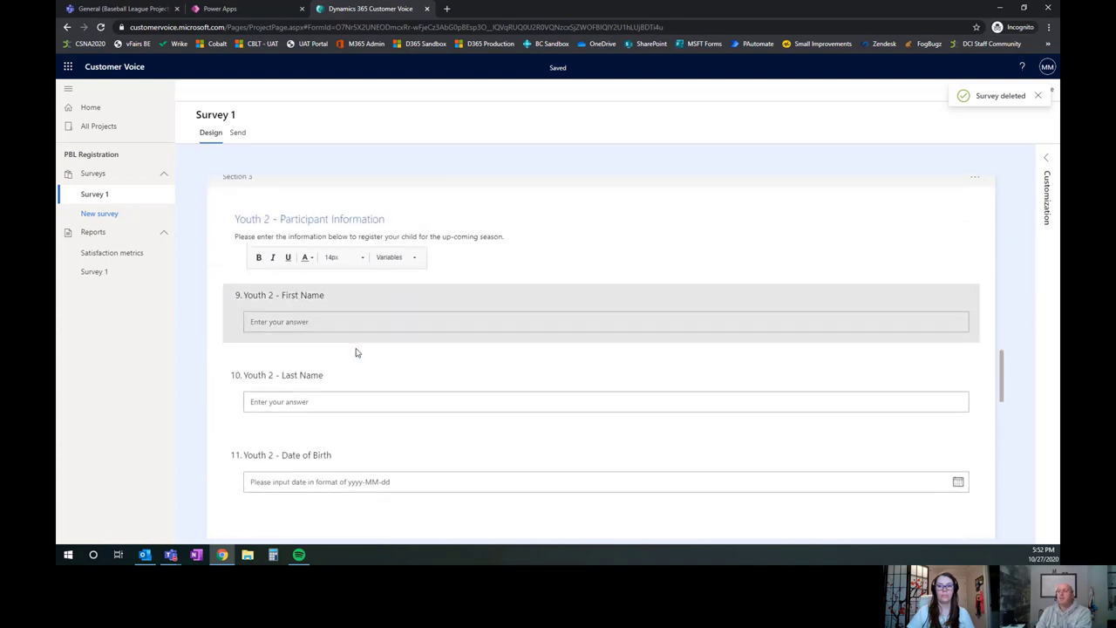
{"action": "left_click", "coordinate": [356, 352]}
{"action": "left_click", "coordinate": [355, 353]}
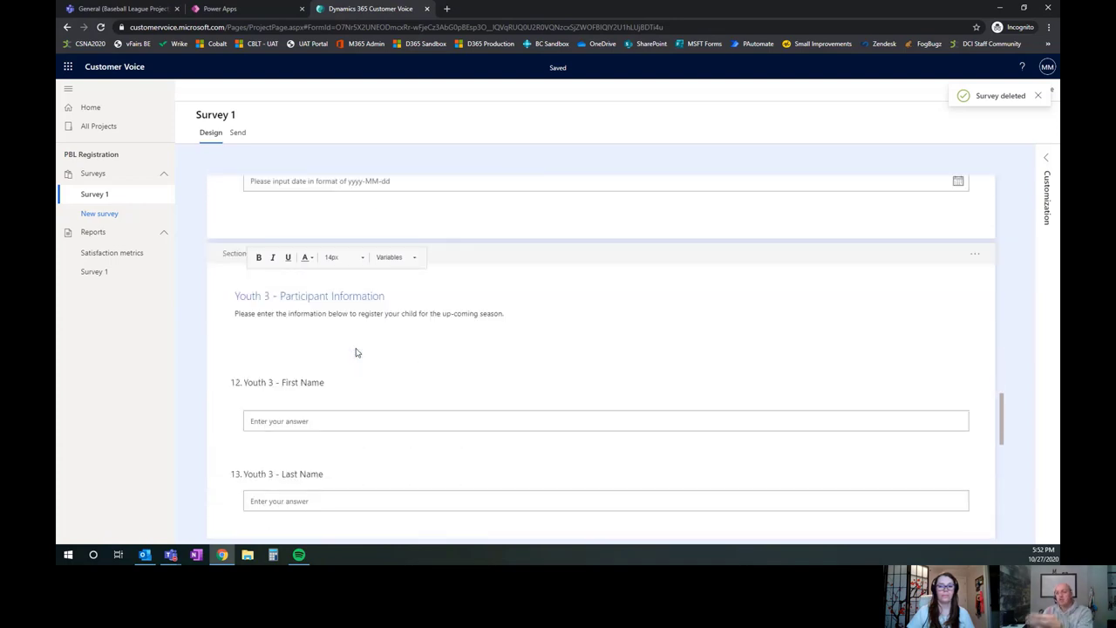
{"action": "left_click", "coordinate": [355, 352]}
{"action": "left_click", "coordinate": [356, 352]}
{"action": "left_click", "coordinate": [355, 352]}
{"action": "left_click", "coordinate": [356, 352]}
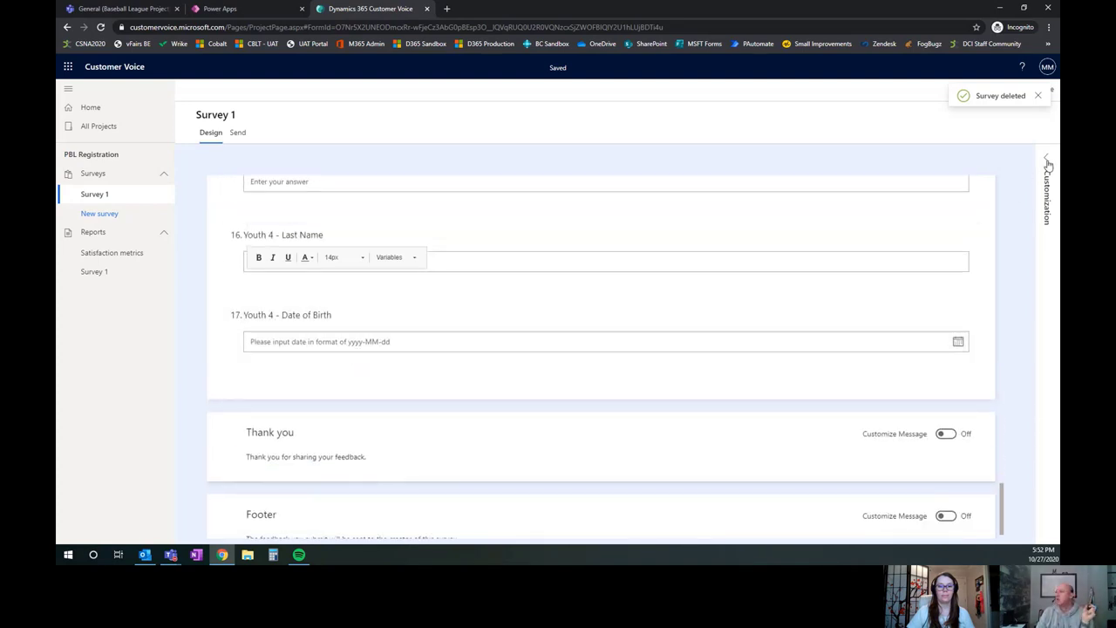
Inspect a rule under Customization > Branching, then close it without saving
{"action": "left_click", "coordinate": [1047, 162]}
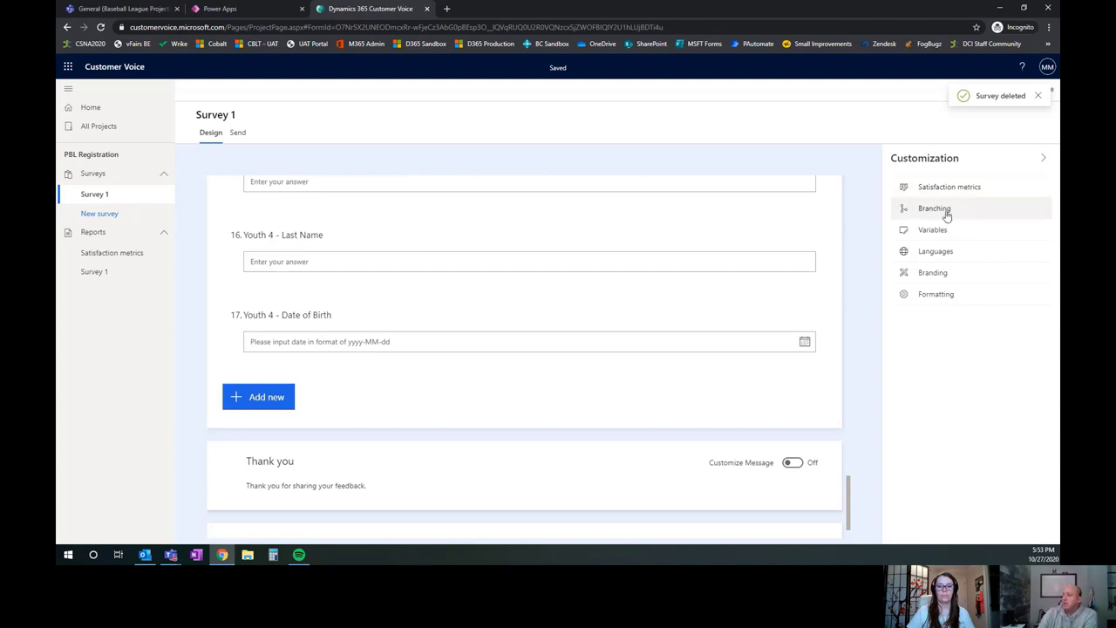
{"action": "left_click", "coordinate": [947, 216]}
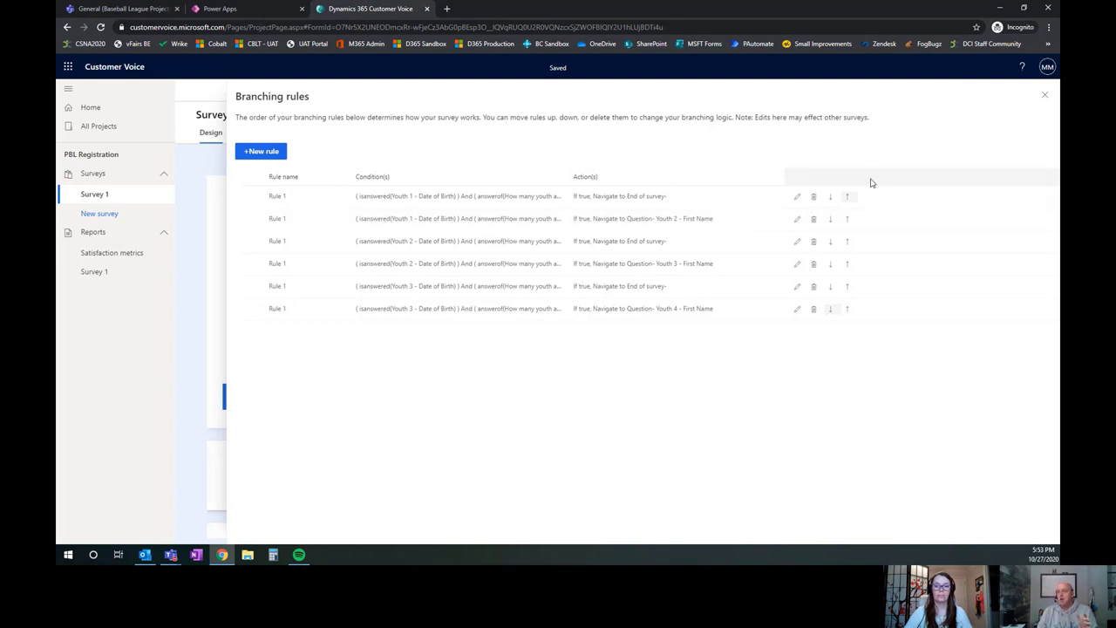
{"action": "left_click", "coordinate": [796, 222]}
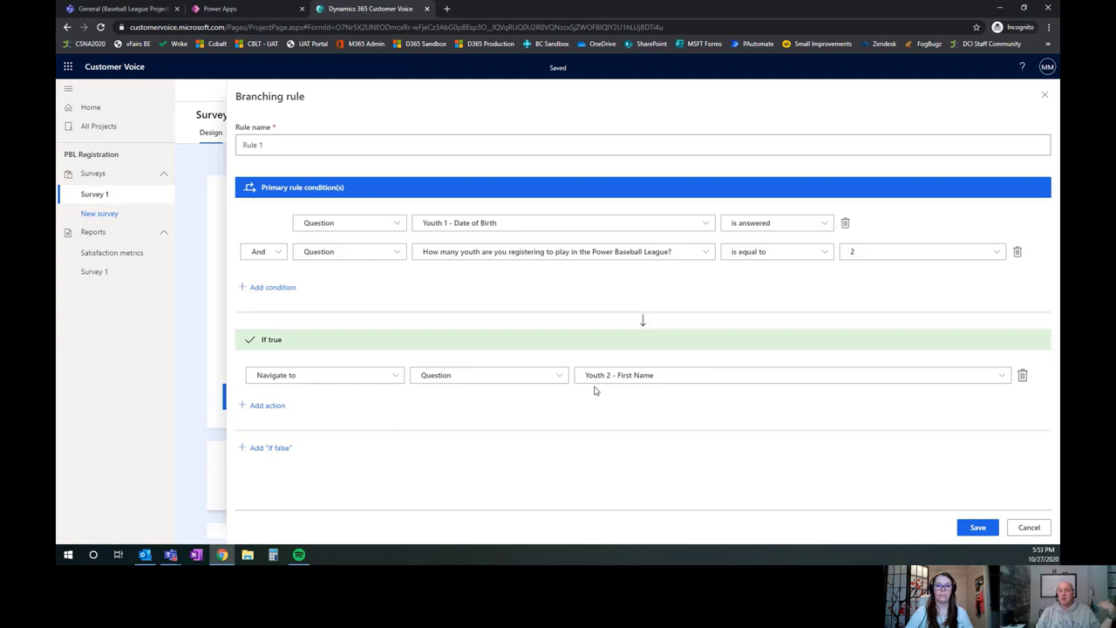
{"action": "left_click", "coordinate": [1027, 528]}
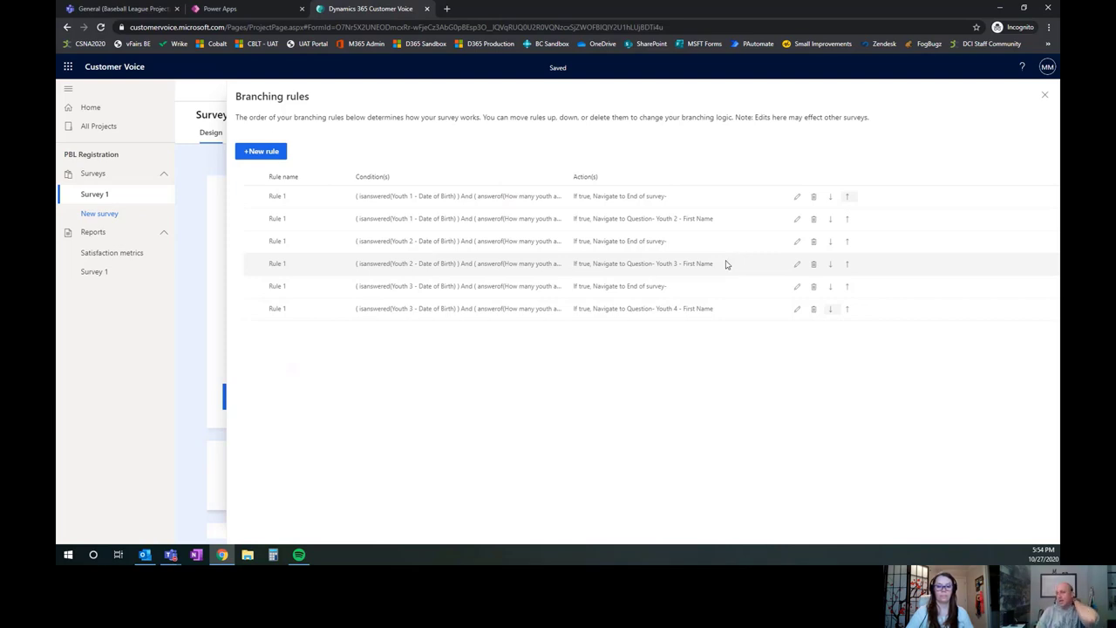
Close the Branching panel and rename Survey 1 to 'PBL Youth Enrollment'
{"action": "left_click", "coordinate": [1047, 96]}
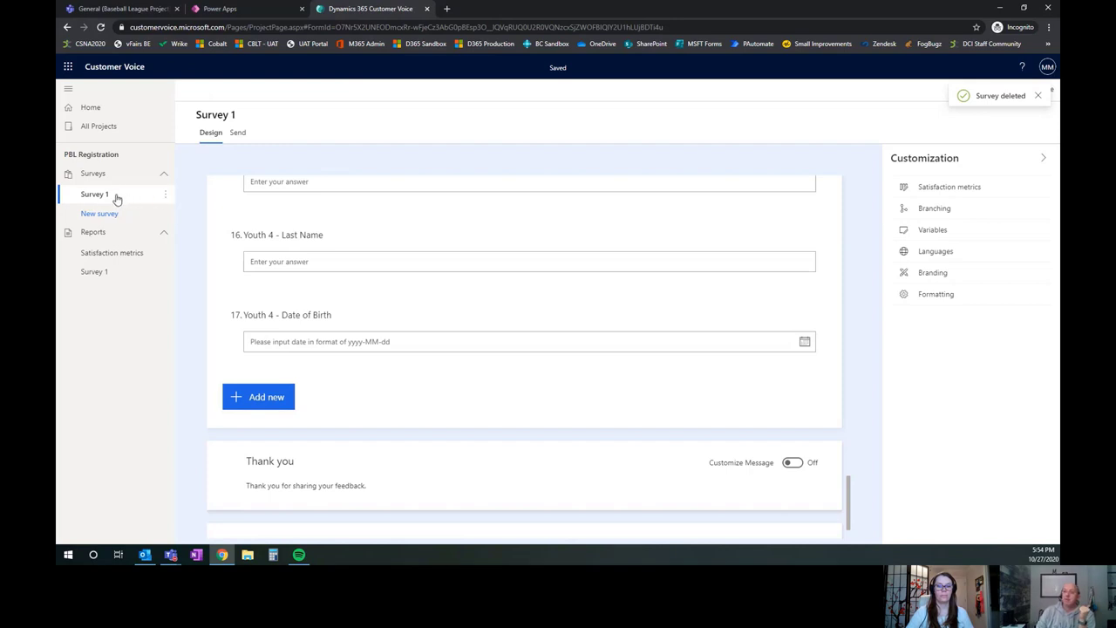
{"action": "left_click", "coordinate": [165, 195]}
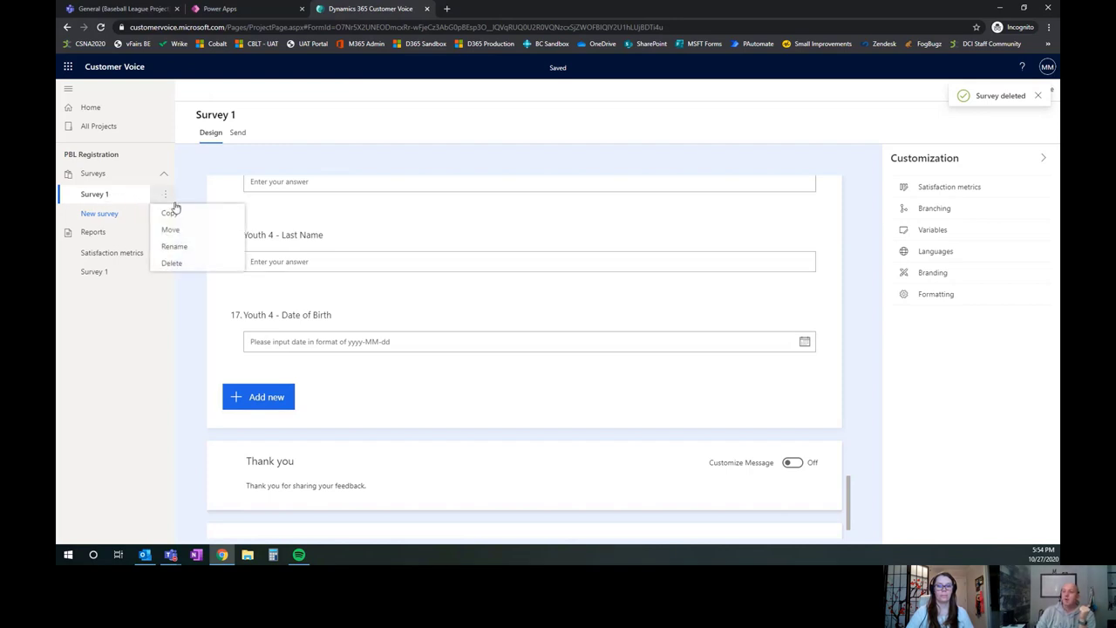
{"action": "left_click", "coordinate": [179, 247]}
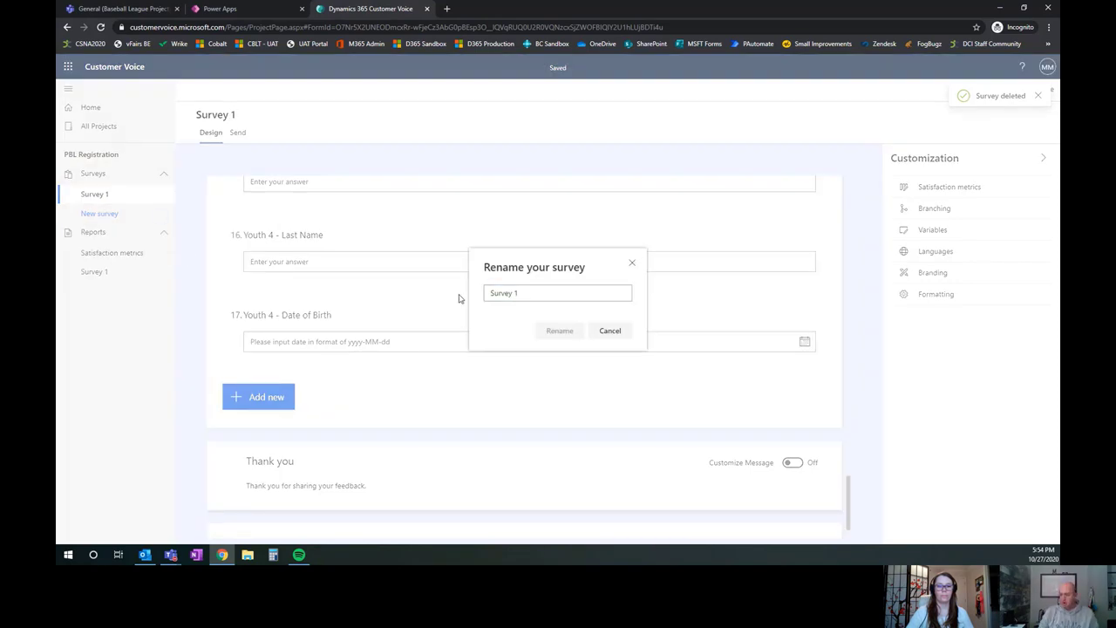
{"action": "left_click_drag", "start_coordinate": [520, 297], "coordinate": [490, 294]}
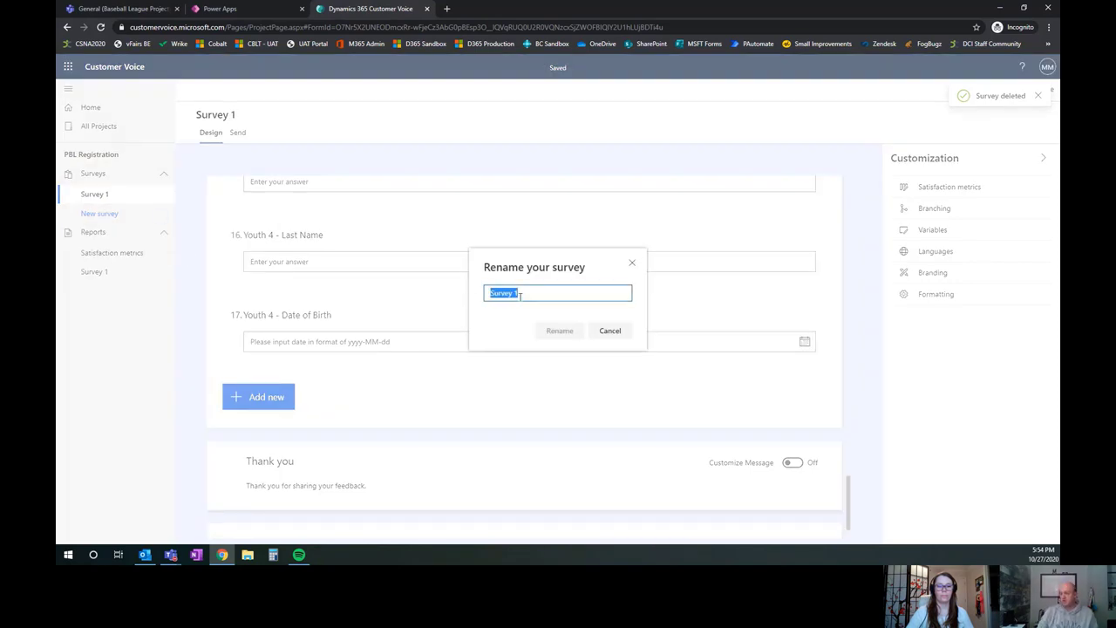
{"action": "type", "text": "PBL Enr"}
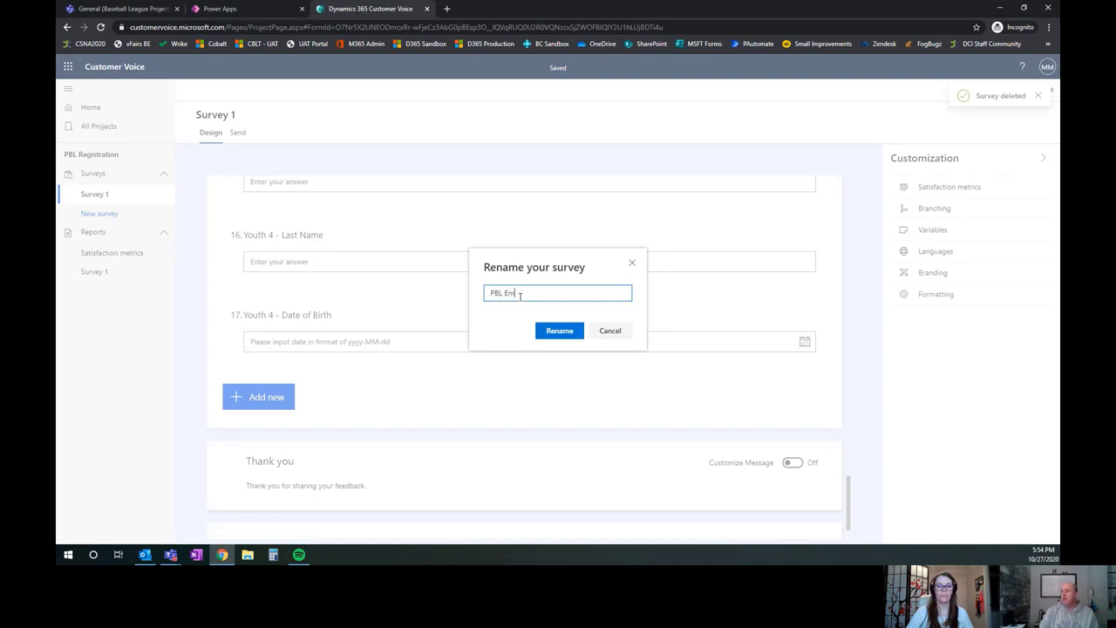
{"action": "type", "text": "ollment"}
{"action": "key", "text": "ctrl+Left"}
{"action": "type", "text": "Youth"}
{"action": "key", "text": "BackSpace"}
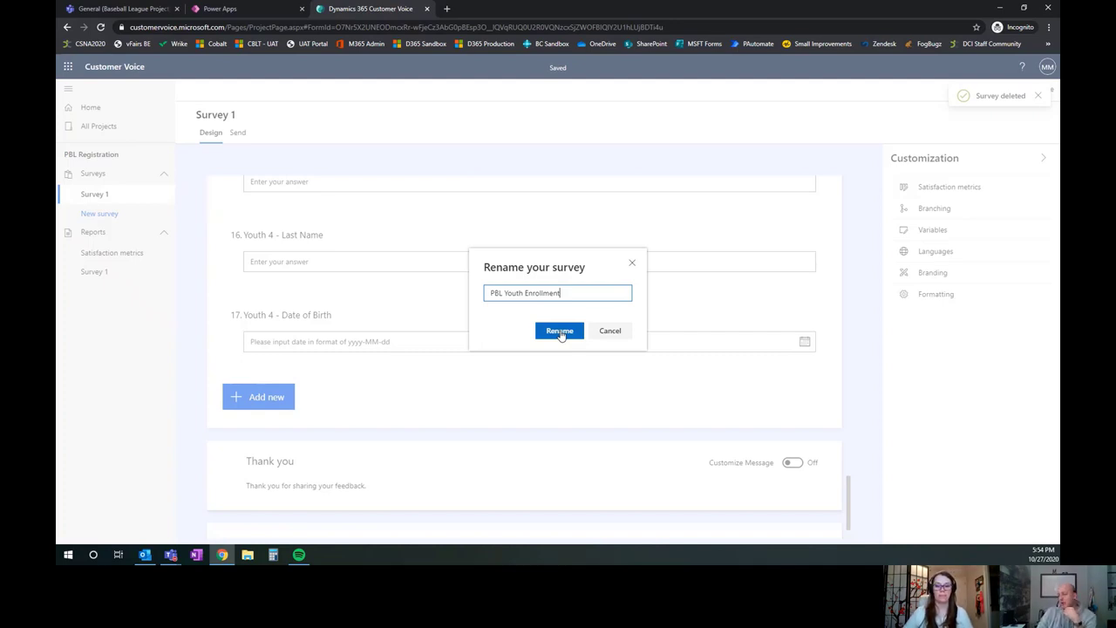
{"action": "left_click", "coordinate": [559, 332]}
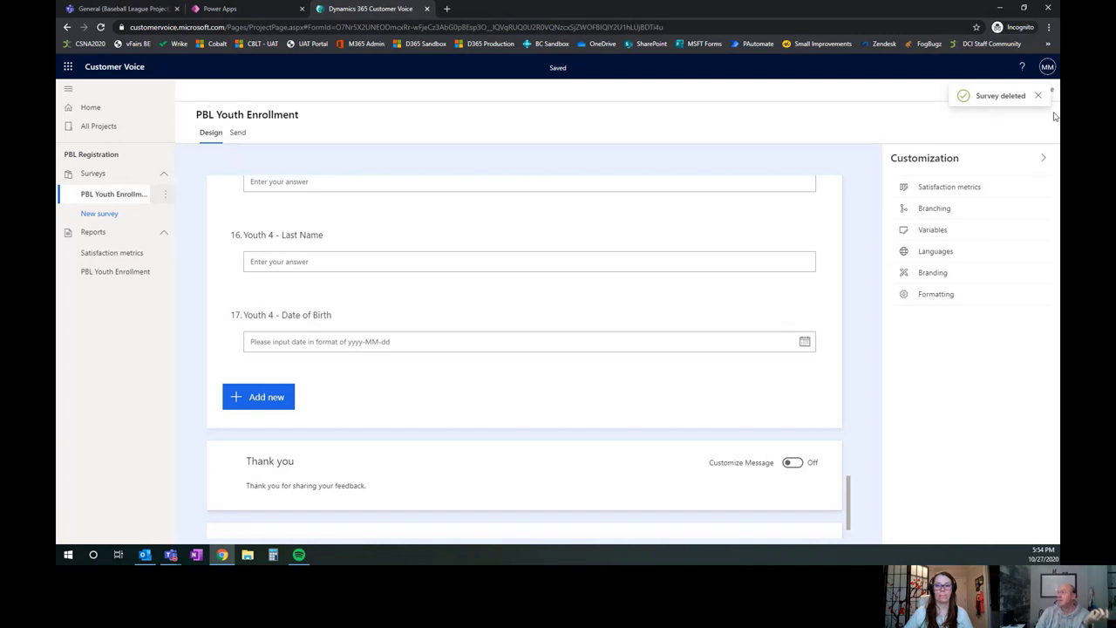
{"action": "left_click", "coordinate": [1038, 96]}
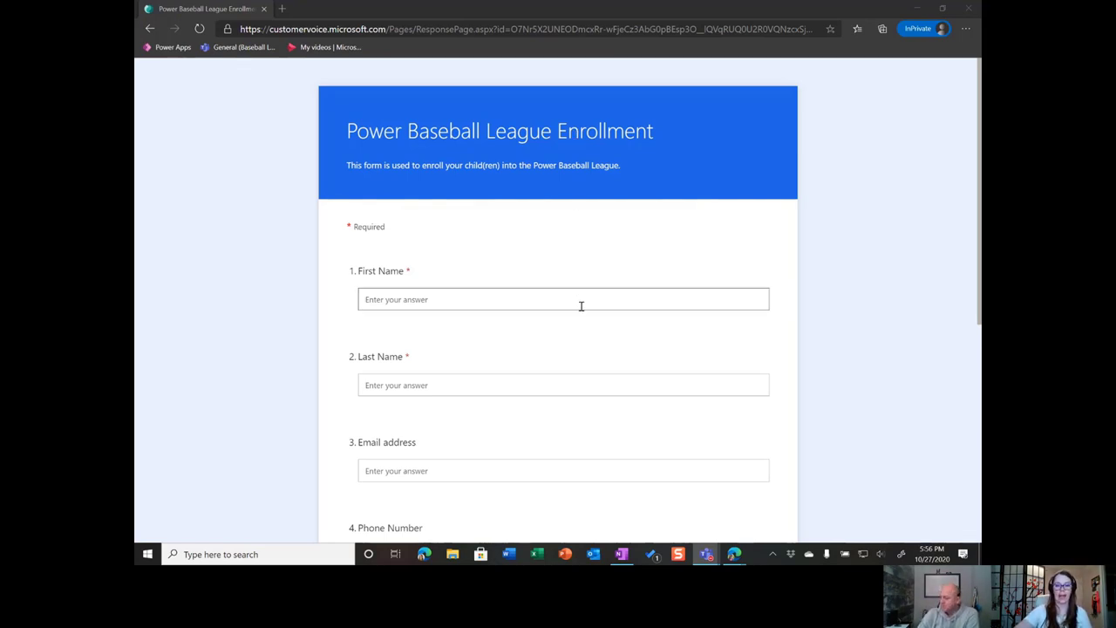
Fill in the respondent's name, e-mail address and phone number
{"action": "left_click", "coordinate": [495, 296]}
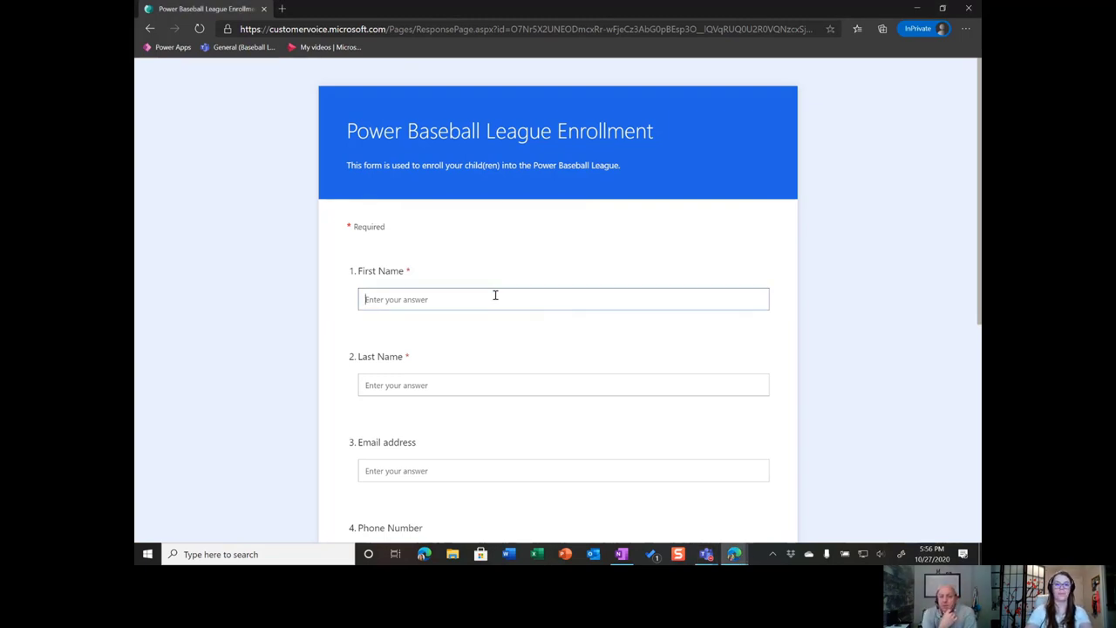
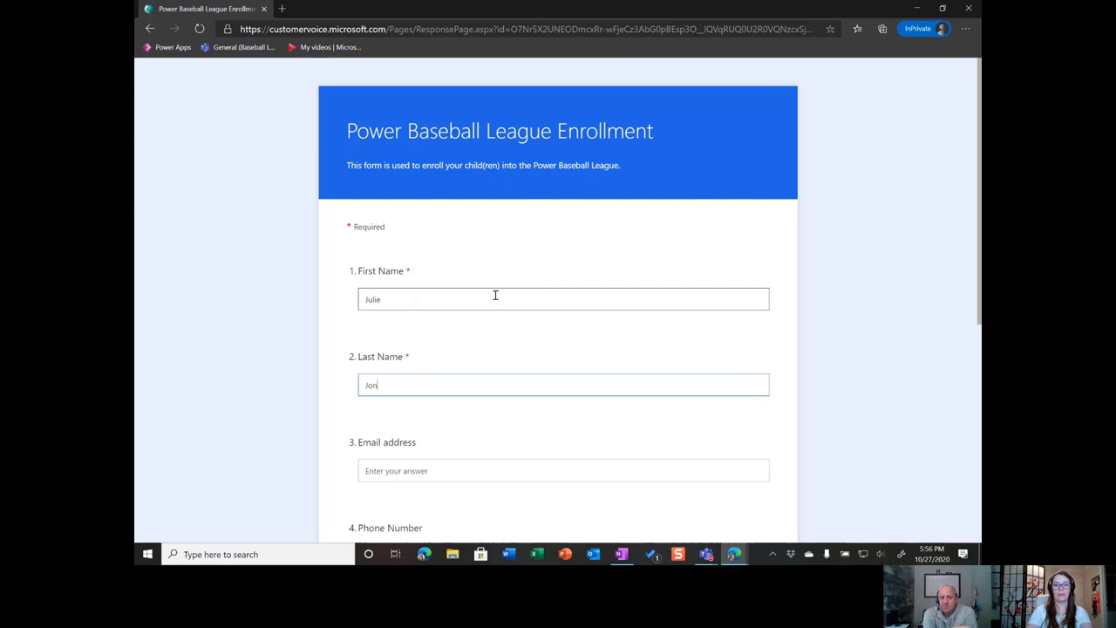
{"action": "key", "text": "Tab"}
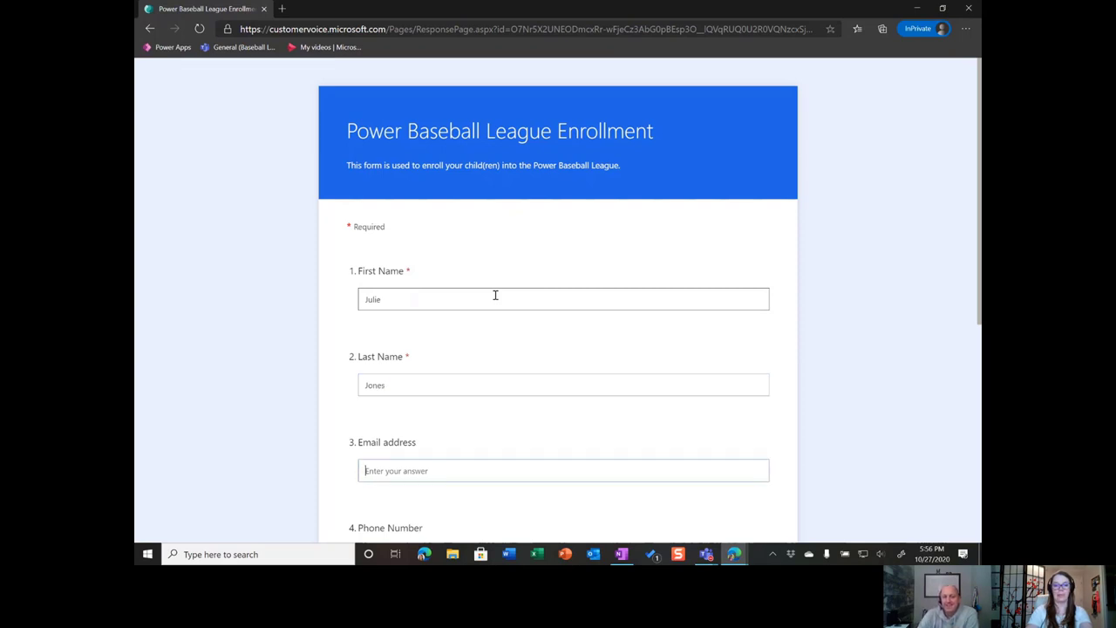
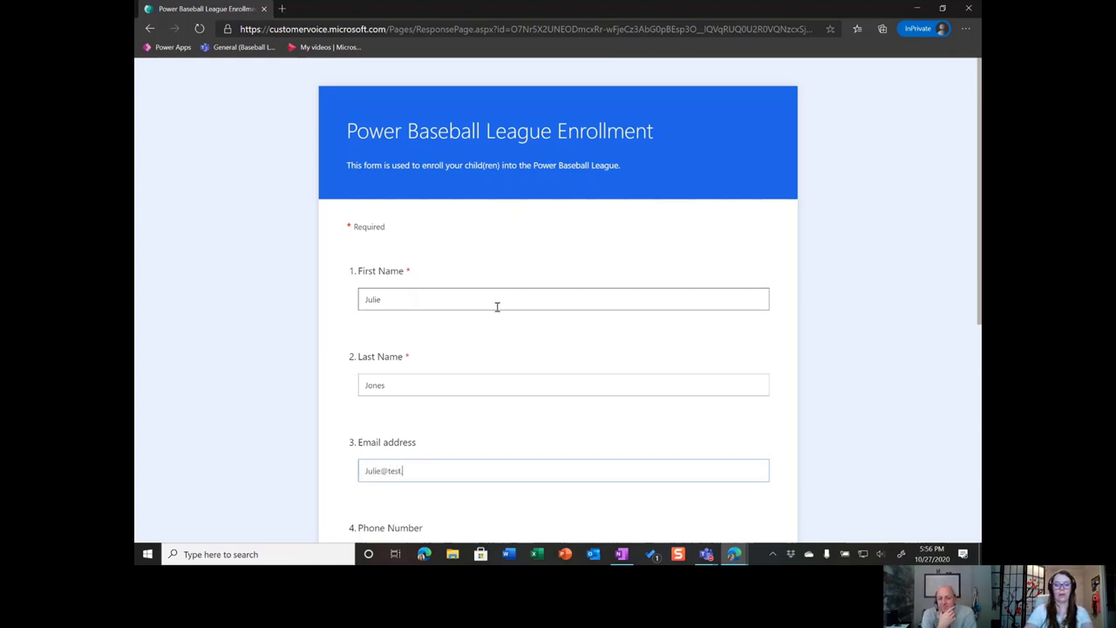
{"action": "key", "text": "Tab"}
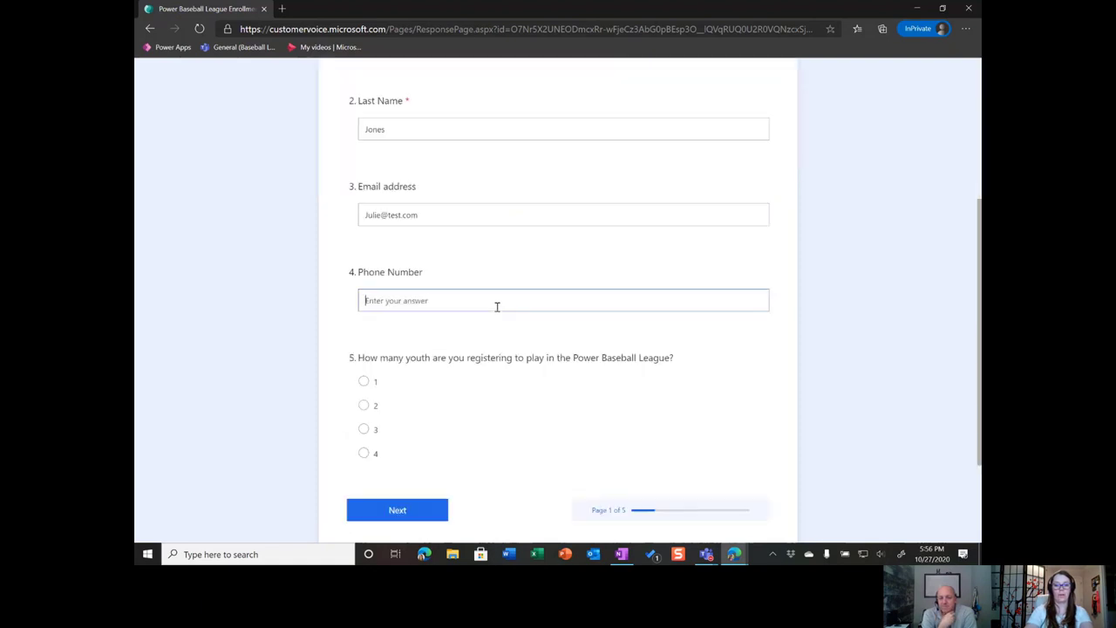
{"action": "type", "text": "555-"}
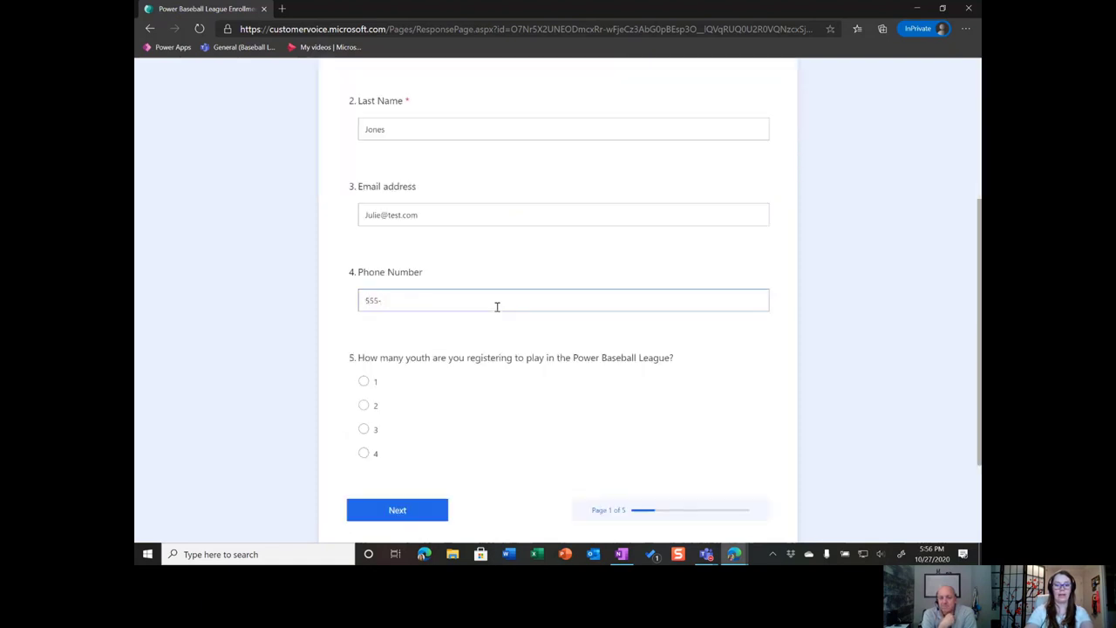
{"action": "type", "text": "890-0987"}
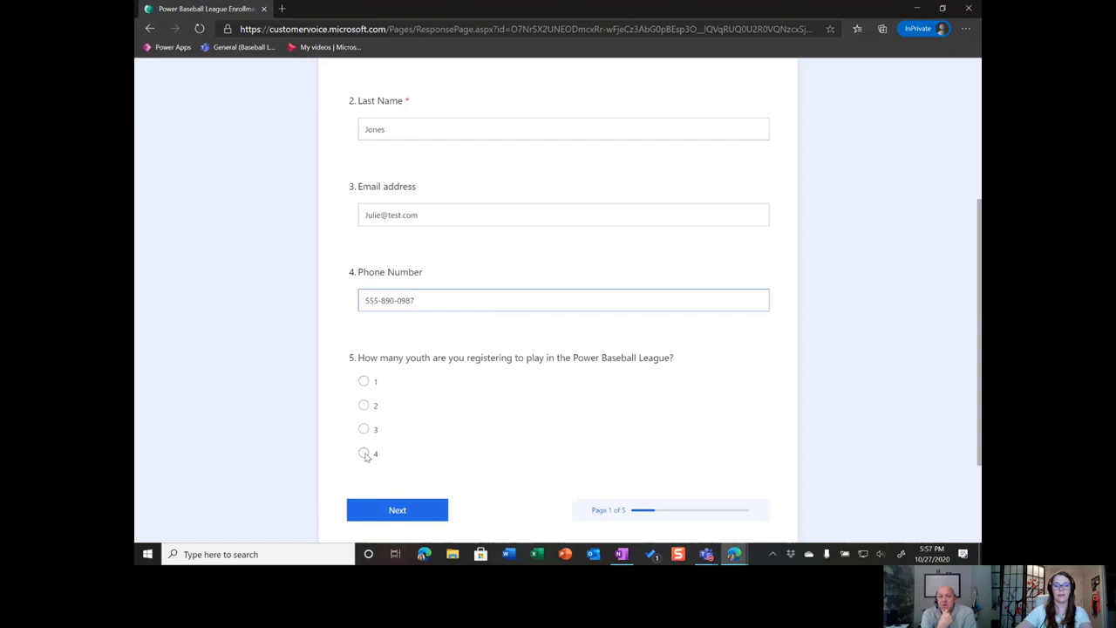
Answer that 4 youth are being registered and continue to the Youth 1 page
{"action": "left_click", "coordinate": [364, 455]}
{"action": "scroll", "coordinate": [530, 392], "scroll_direction": "down", "scroll_amount": 1}
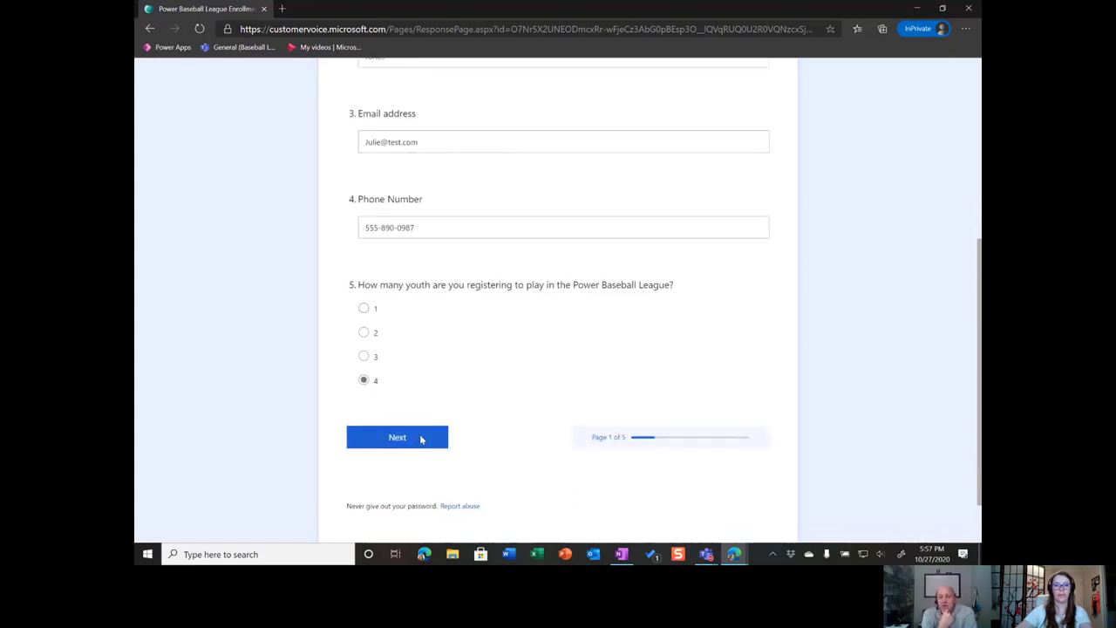
{"action": "left_click", "coordinate": [420, 438]}
Enter Youth 1's first and last name with birth date 1/1/2010, then go to the next page
{"action": "left_click", "coordinate": [489, 232]}
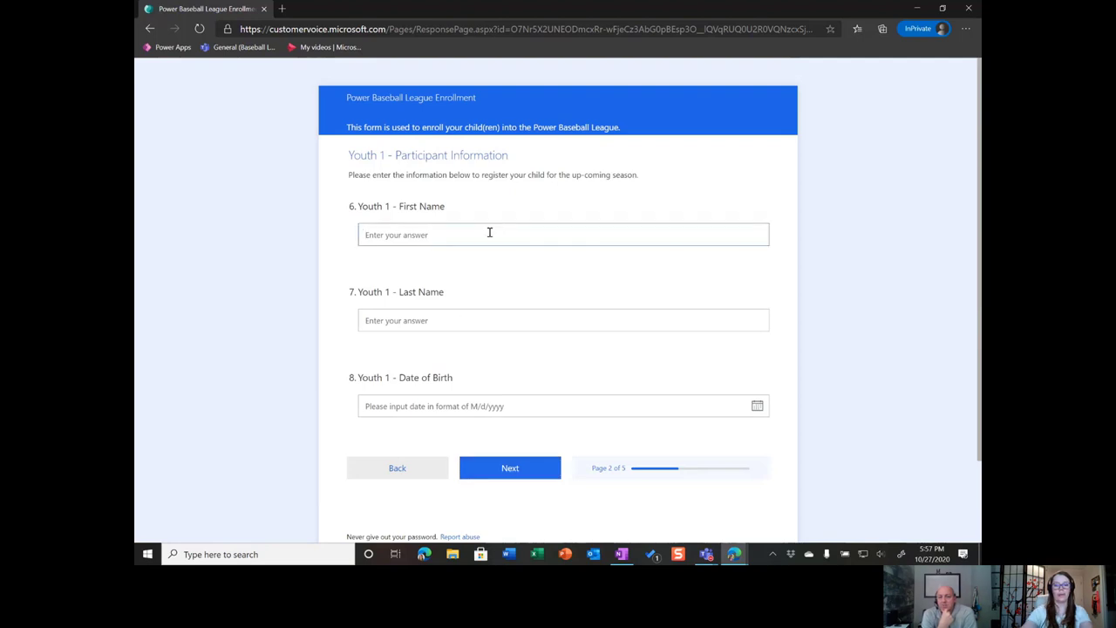
{"action": "type", "text": "Tom"}
{"action": "key", "text": "Tab"}
{"action": "type", "text": "T"}
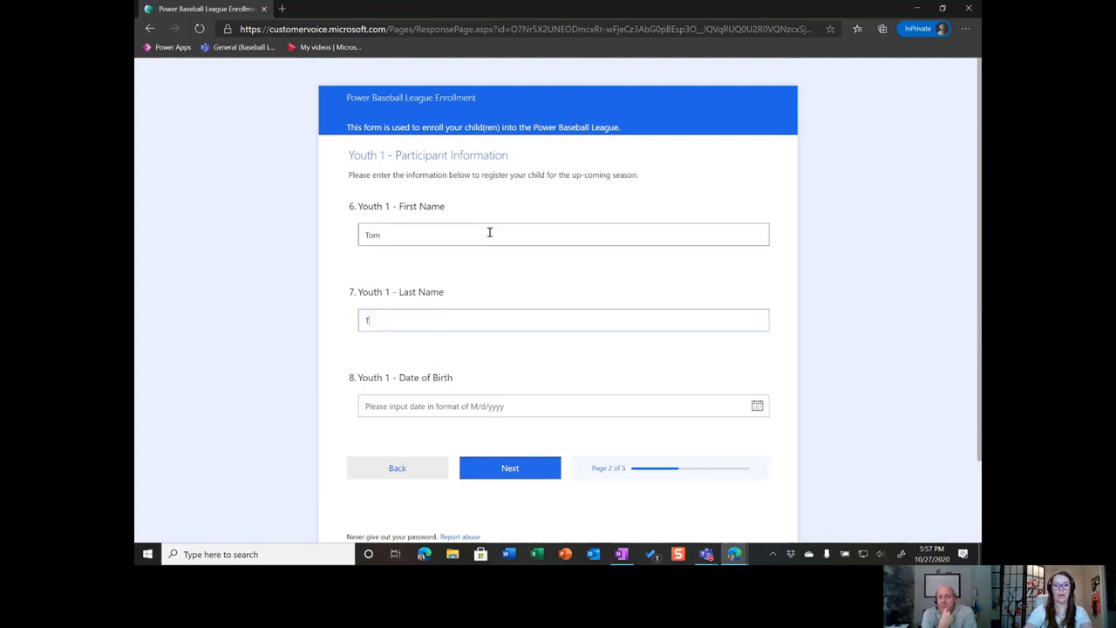
{"action": "type", "text": "ommerson"}
{"action": "key", "text": "Tab"}
{"action": "type", "text": "1/1"}
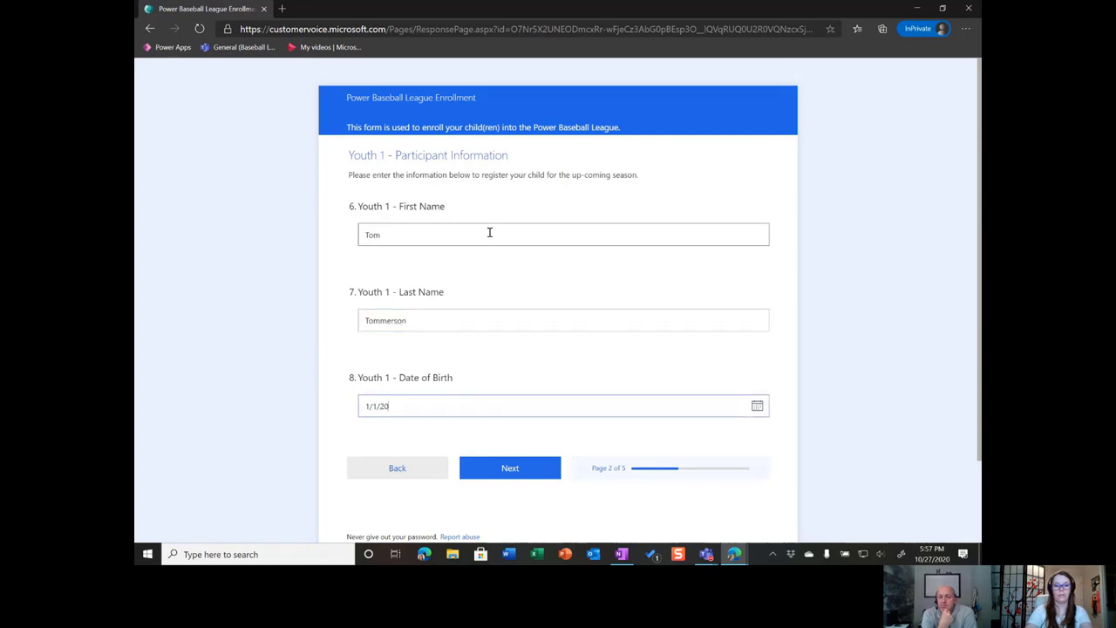
{"action": "type", "text": "/2010"}
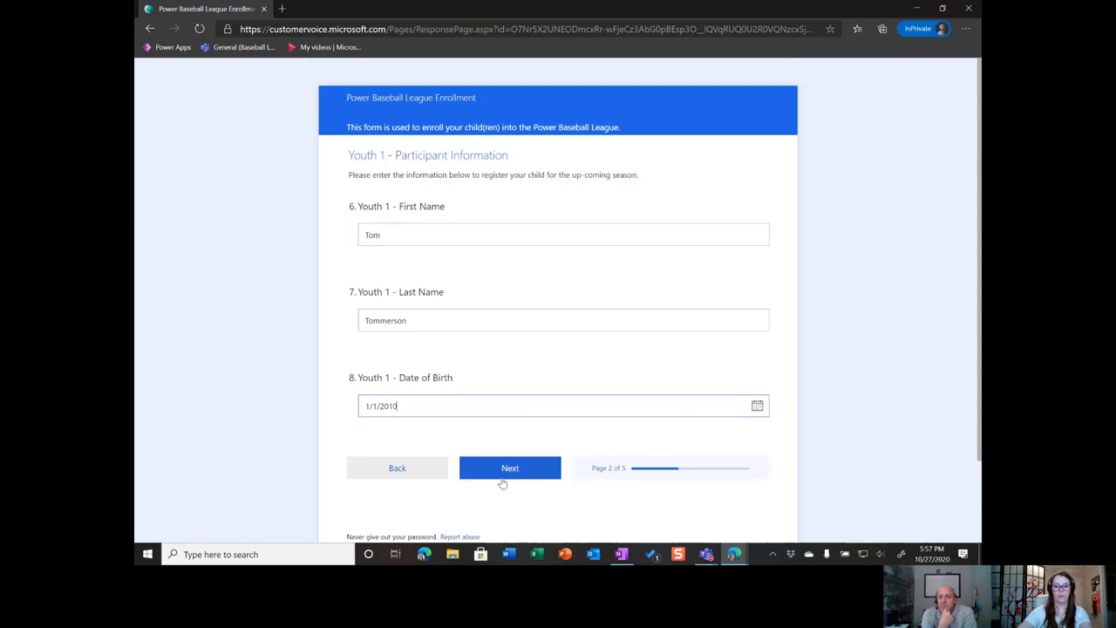
{"action": "left_click", "coordinate": [511, 468]}
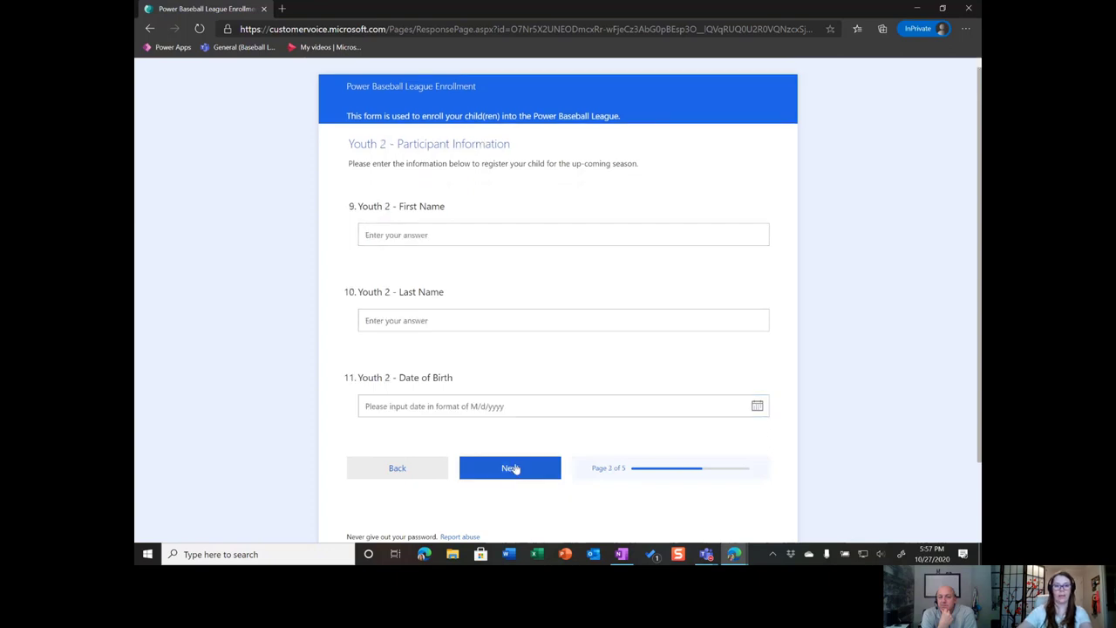
Enter Youth 2's first name and corrected last name with birth date 2/2/2012
{"action": "left_click", "coordinate": [454, 232]}
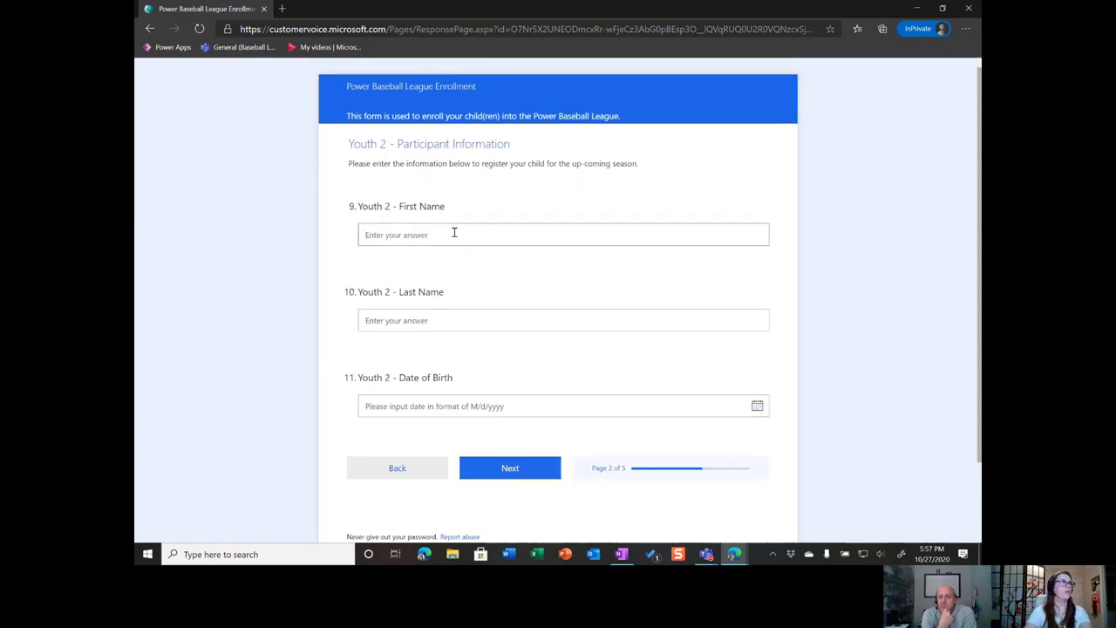
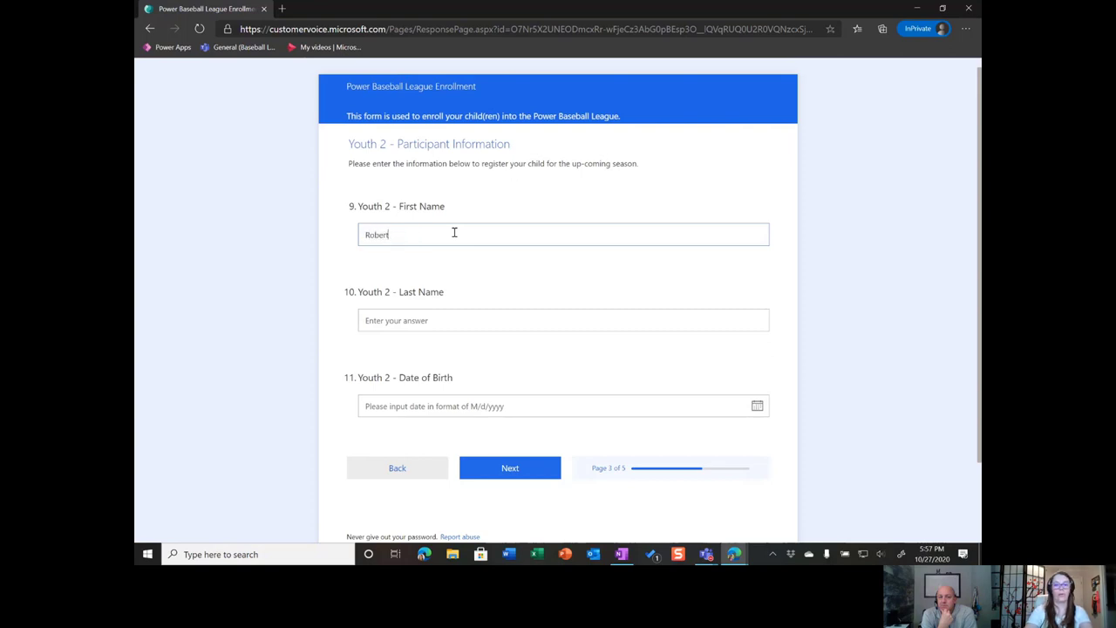
{"action": "key", "text": "Tab"}
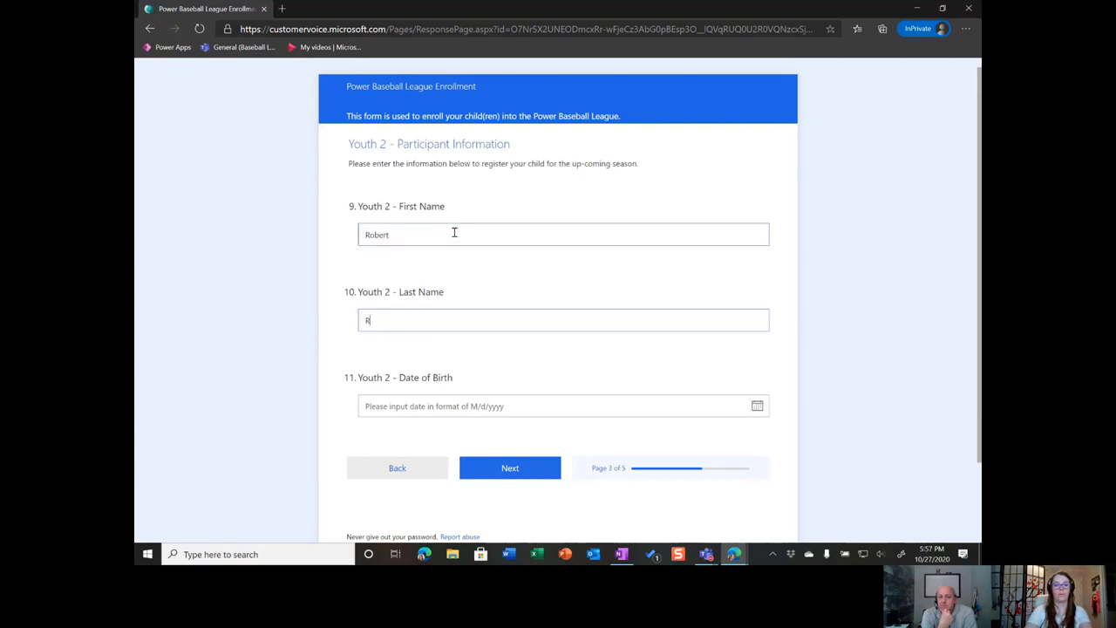
{"action": "type", "text": "ph"}
{"action": "key", "text": "BackSpace"}
{"action": "key", "text": "BackSpace"}
{"action": "type", "text": "f"}
{"action": "key", "text": "Tab"}
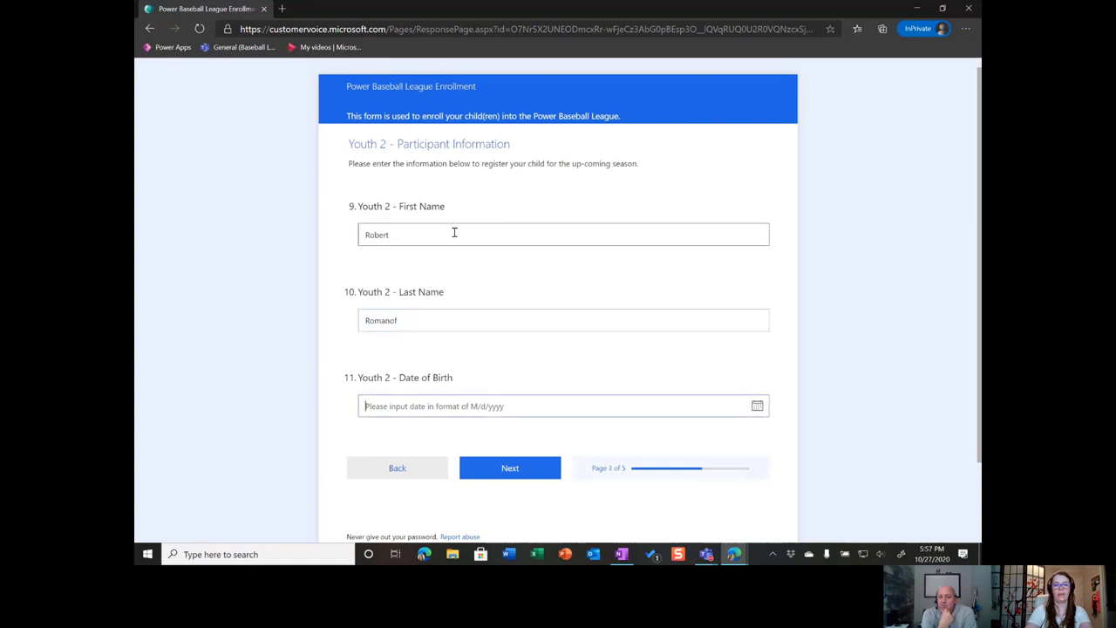
{"action": "type", "text": "2/2/"}
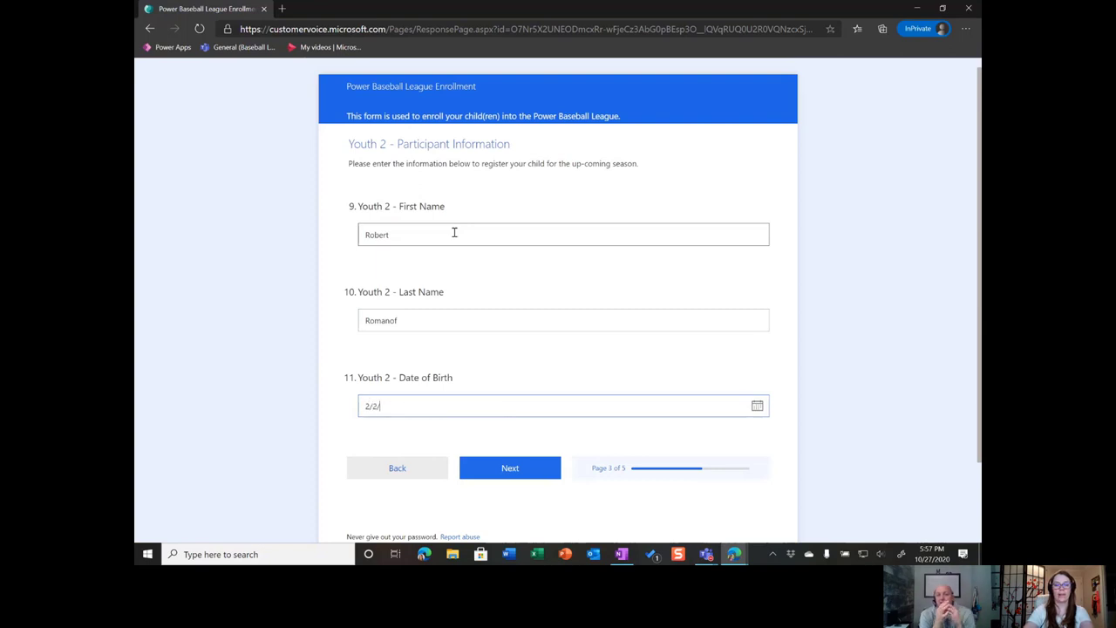
{"action": "type", "text": "2"}
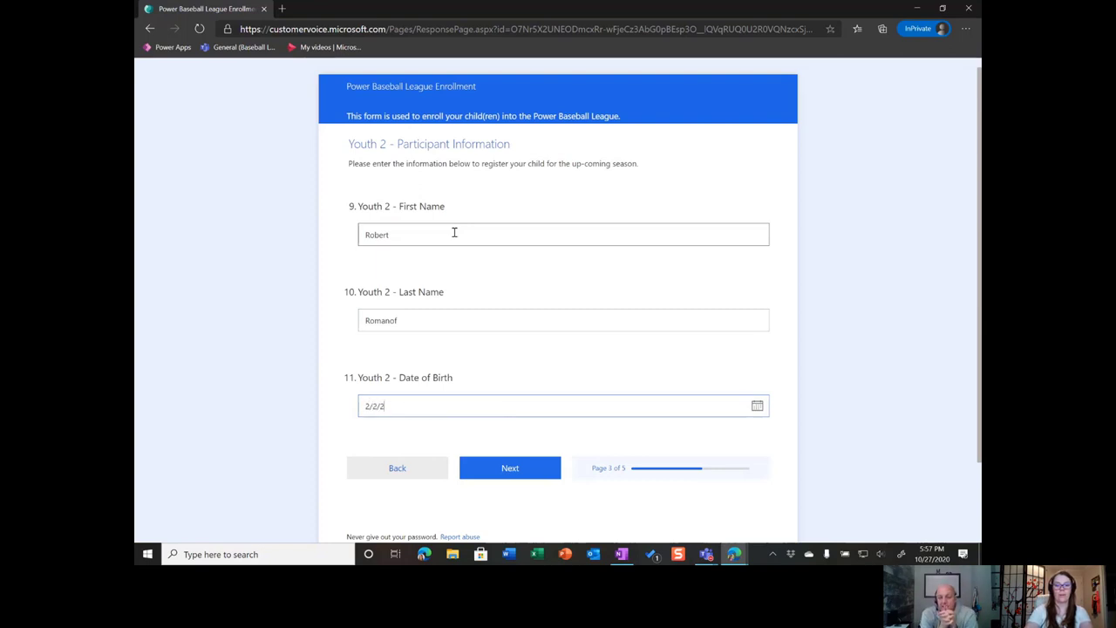
{"action": "type", "text": "012"}
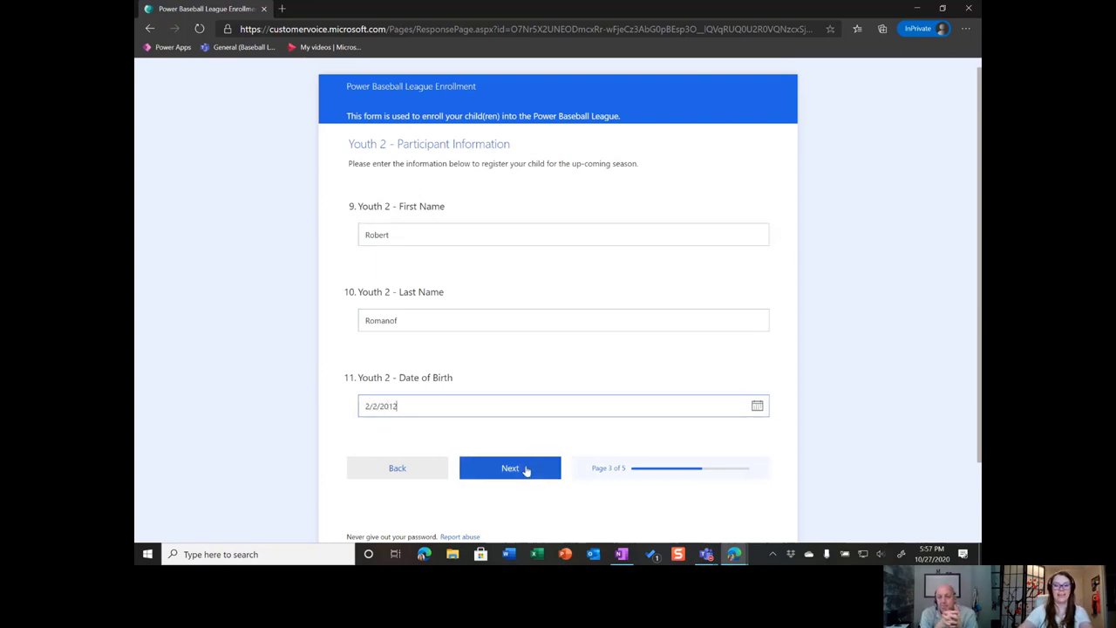
{"action": "left_click", "coordinate": [526, 469]}
{"action": "left_click", "coordinate": [514, 244]}
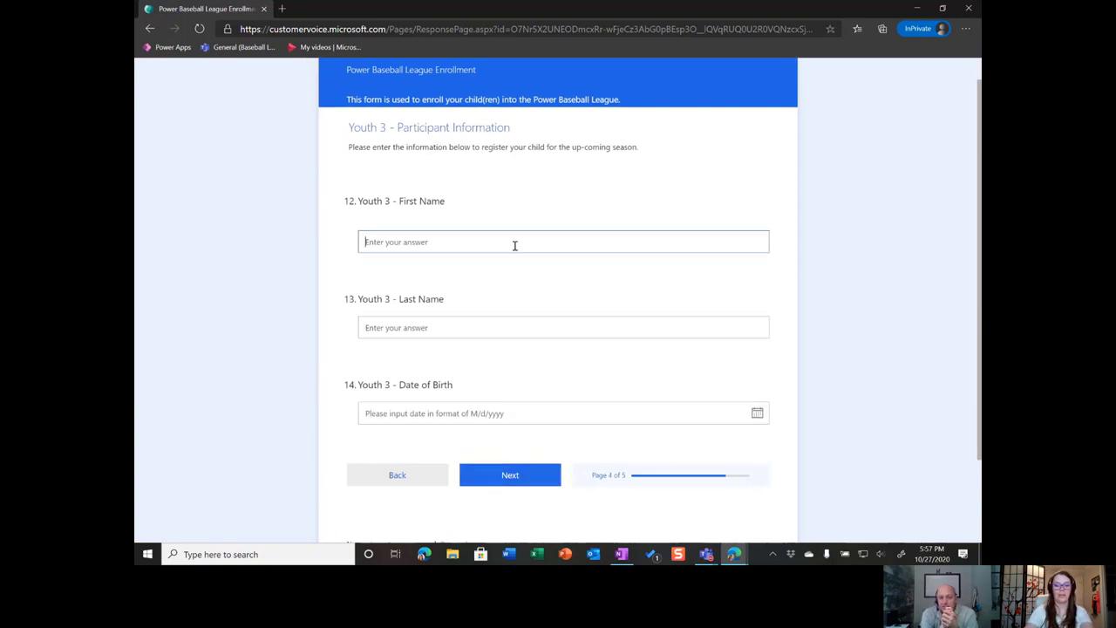
{"action": "key", "text": "Tab"}
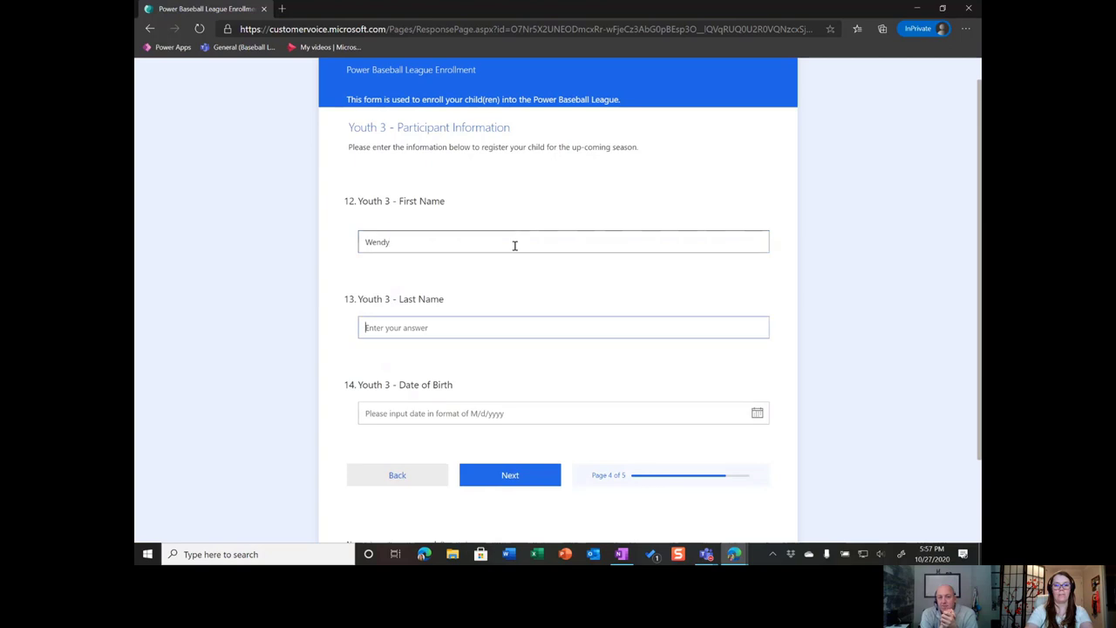
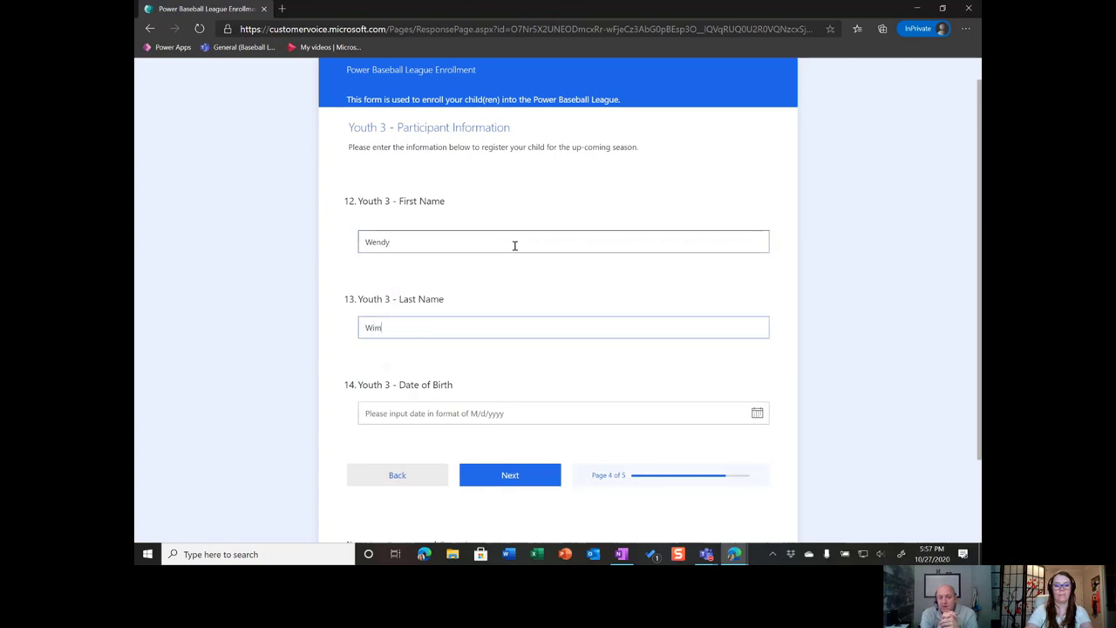
{"action": "key", "text": "Tab"}
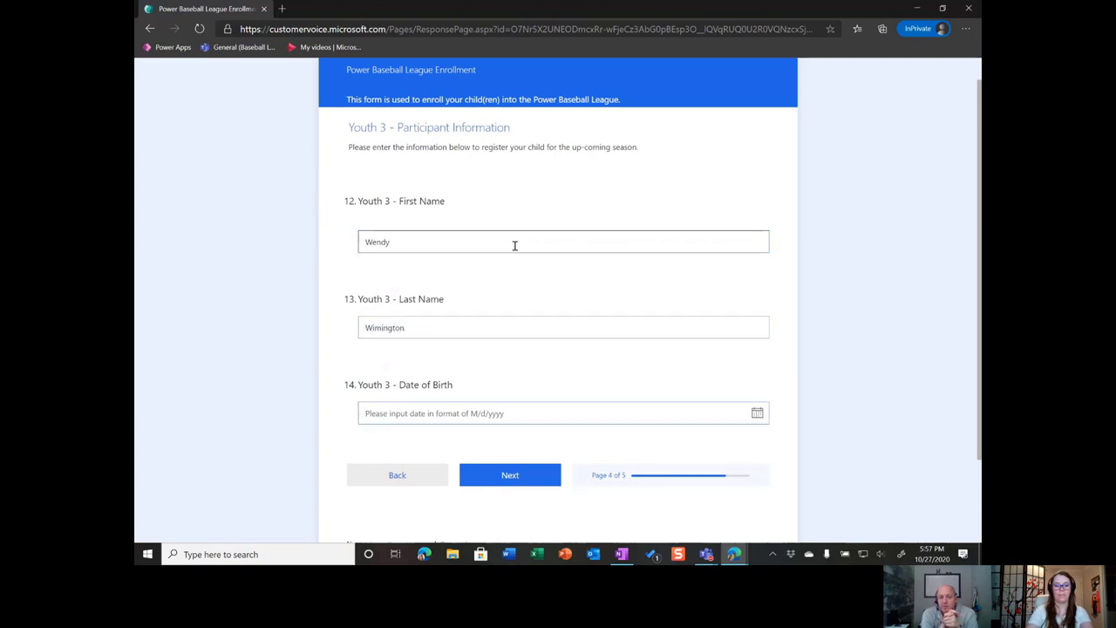
{"action": "type", "text": "3/4/"}
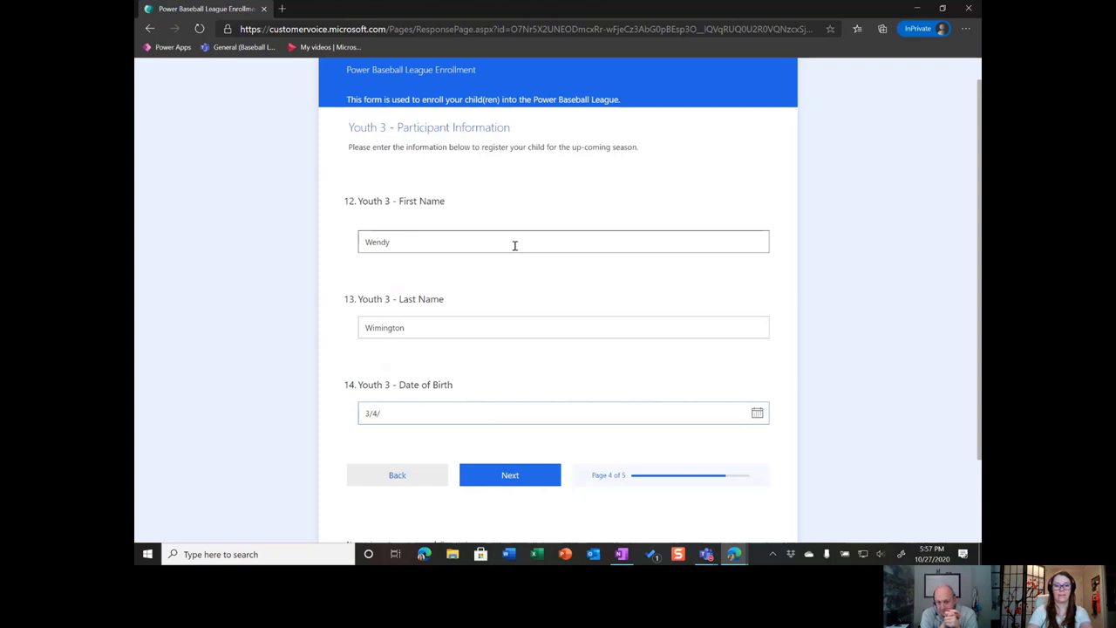
{"action": "type", "text": "2013"}
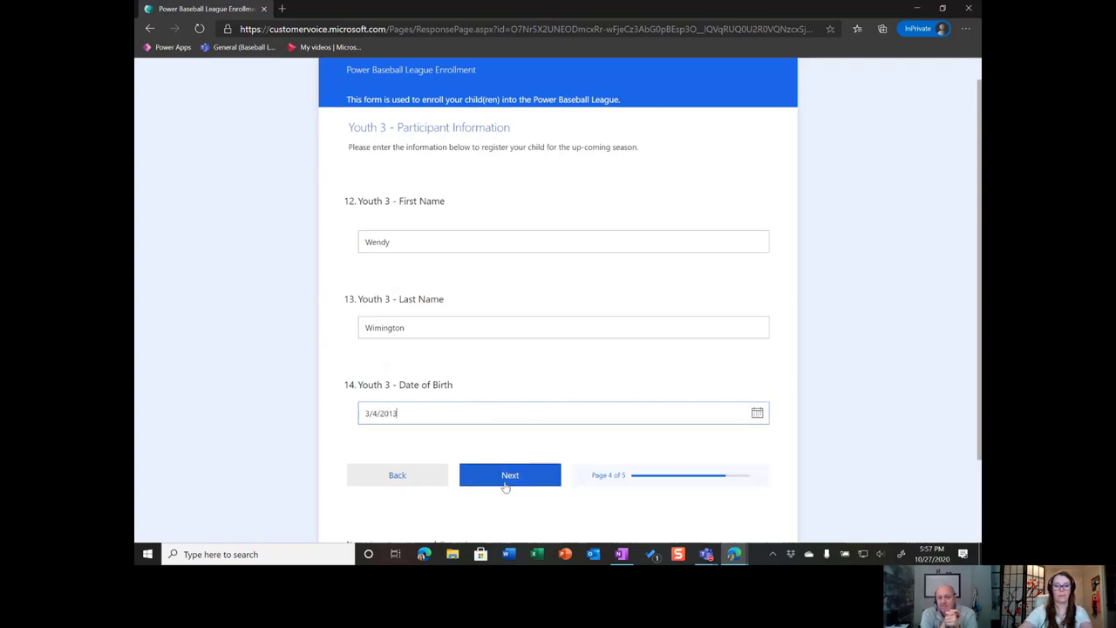
{"action": "left_click", "coordinate": [506, 485]}
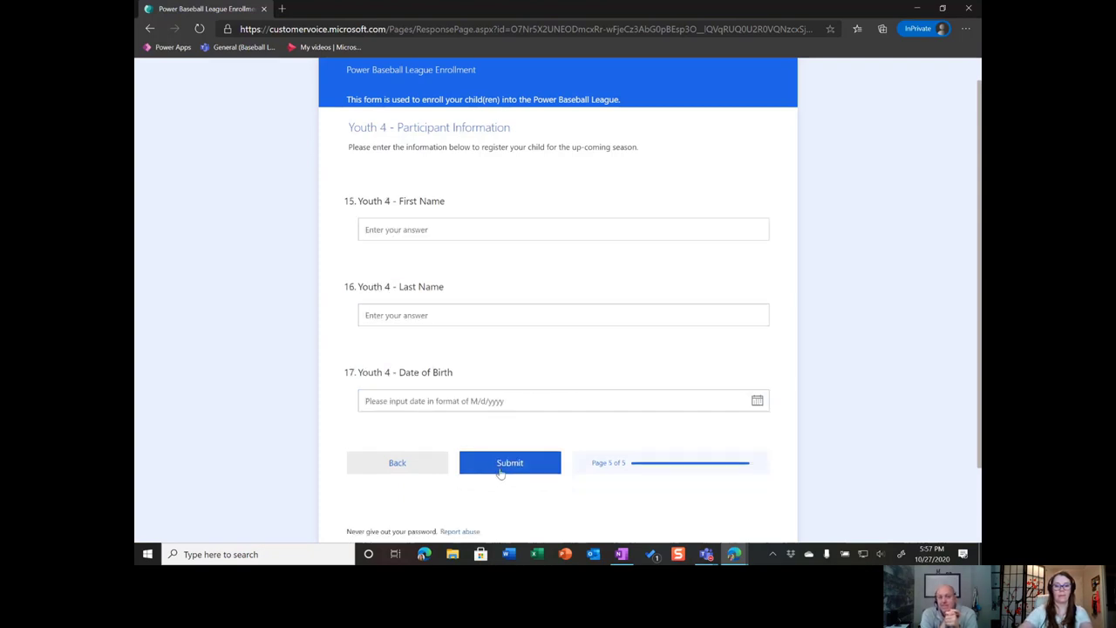
Enter Youth 4's name with birth date 8/1/2015 and submit the enrollment
{"action": "left_click", "coordinate": [507, 230]}
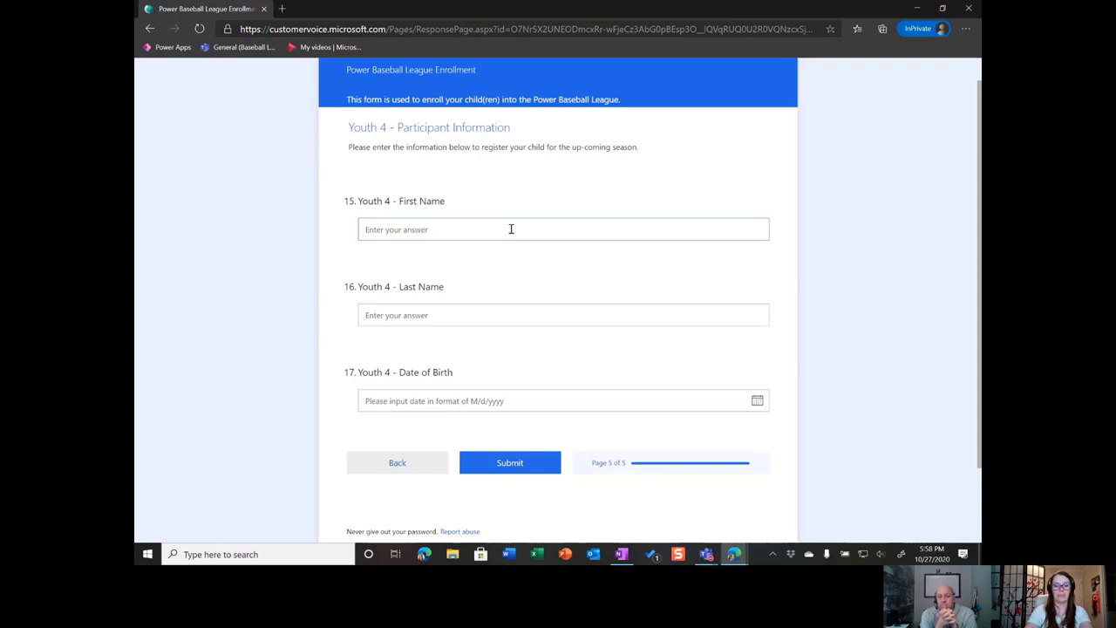
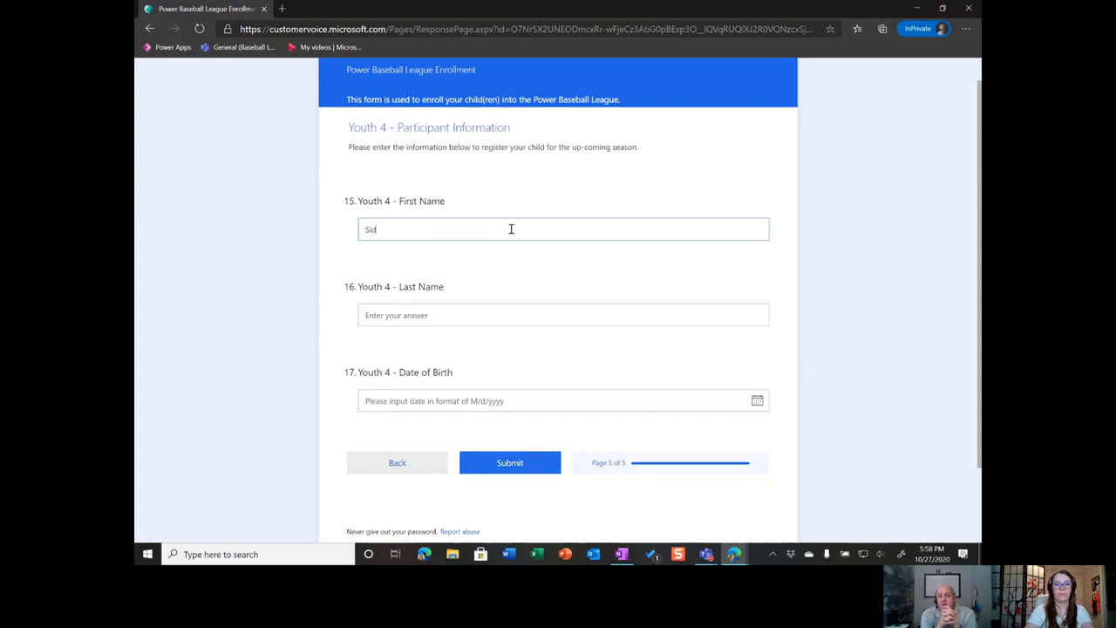
{"action": "key", "text": "Tab"}
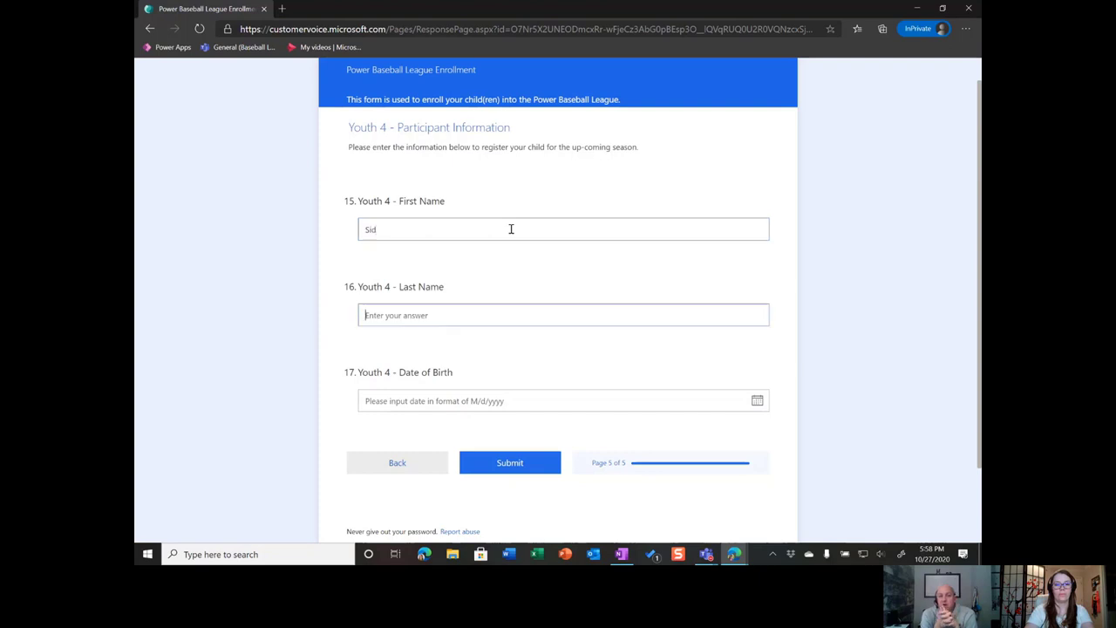
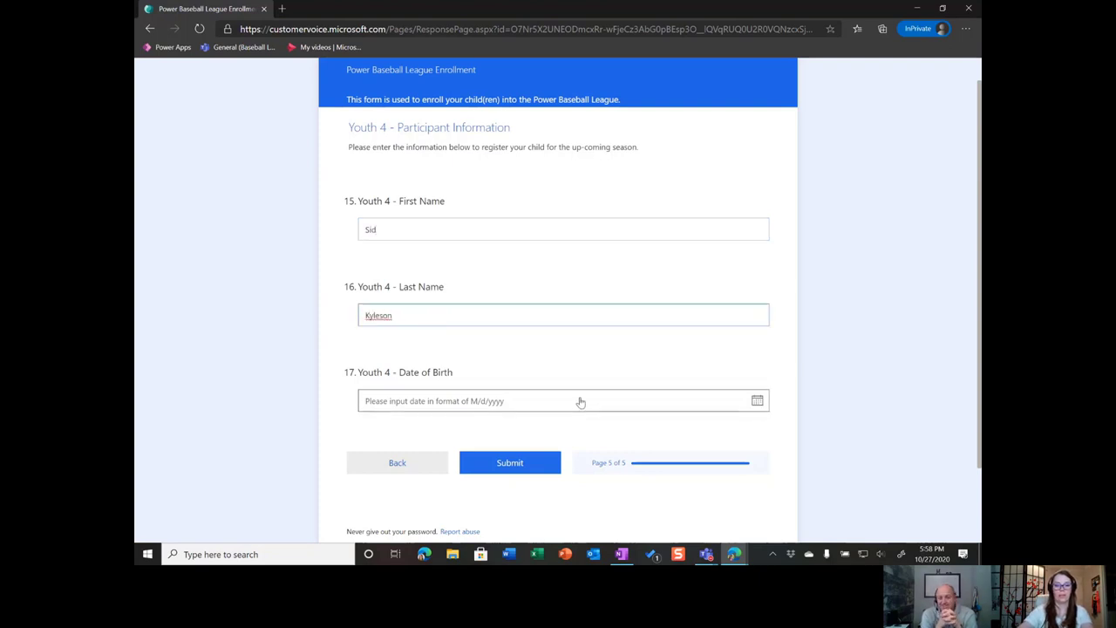
{"action": "left_click", "coordinate": [581, 401]}
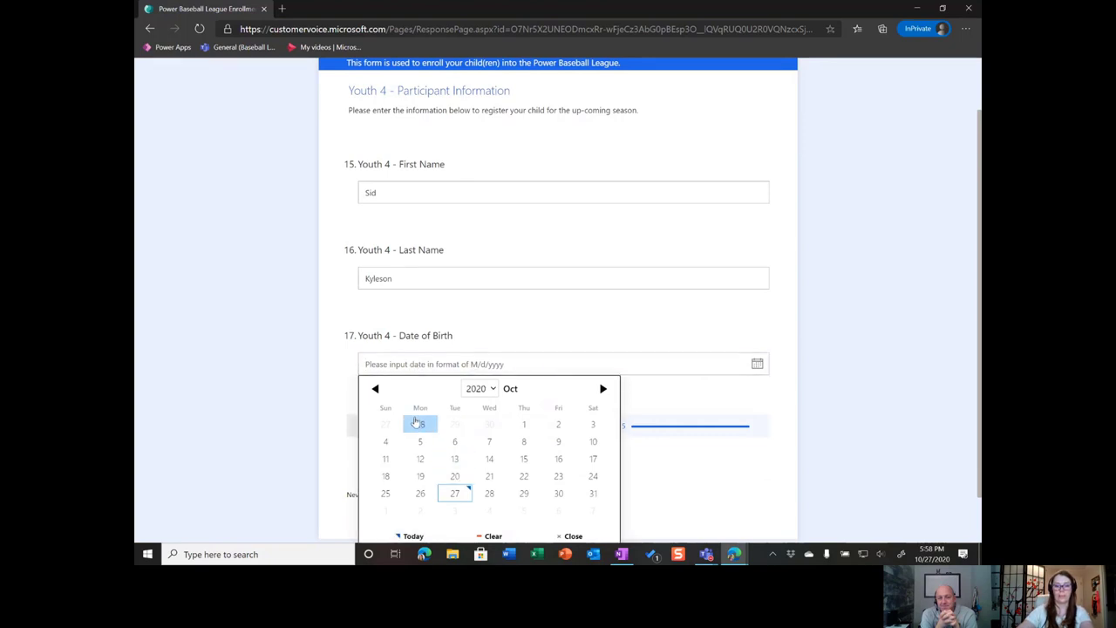
{"action": "left_click", "coordinate": [428, 460]}
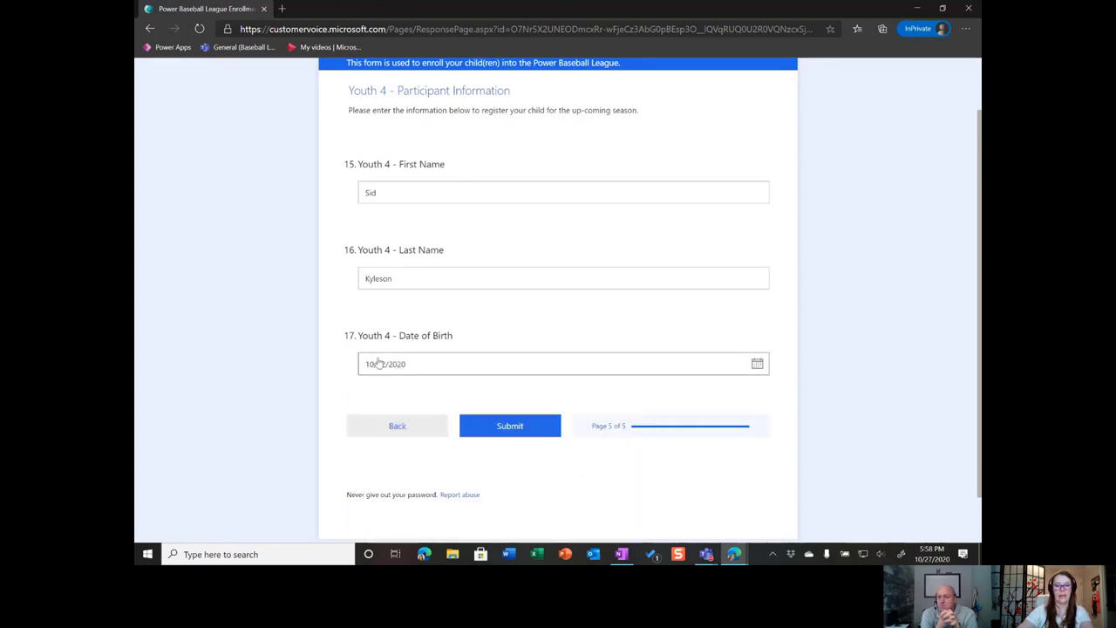
{"action": "left_click", "coordinate": [413, 281]}
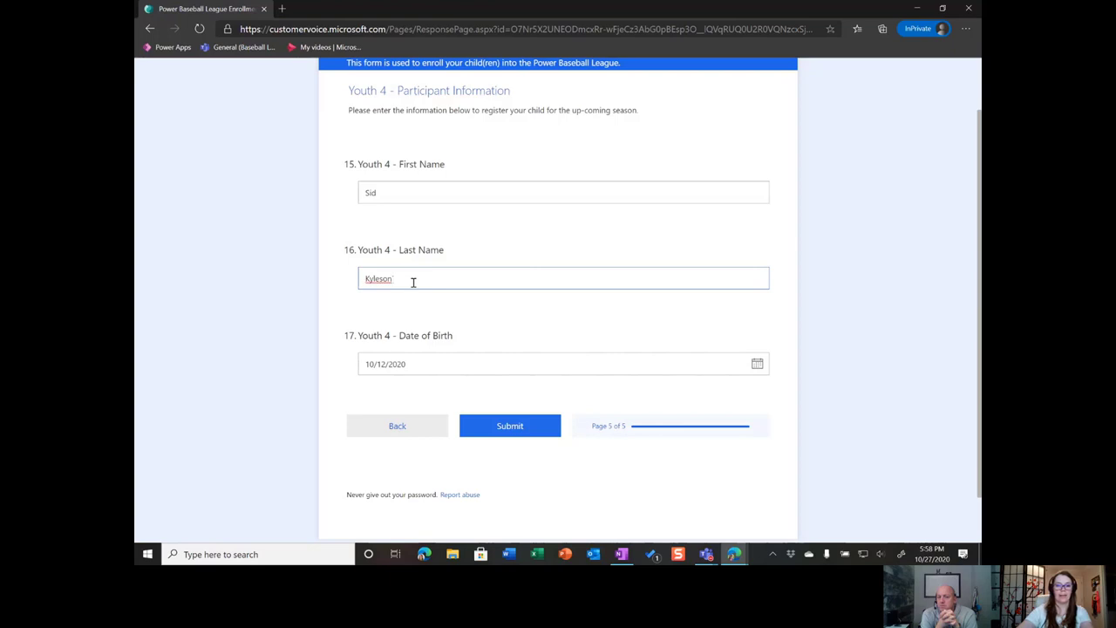
{"action": "key", "text": "Tab"}
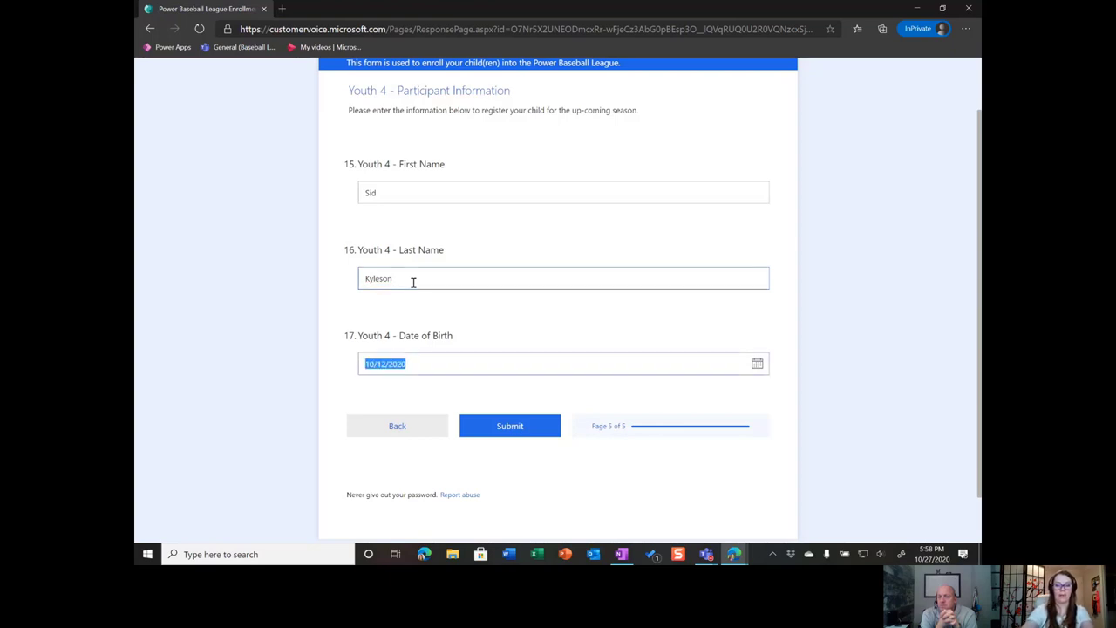
{"action": "type", "text": "8/1/"}
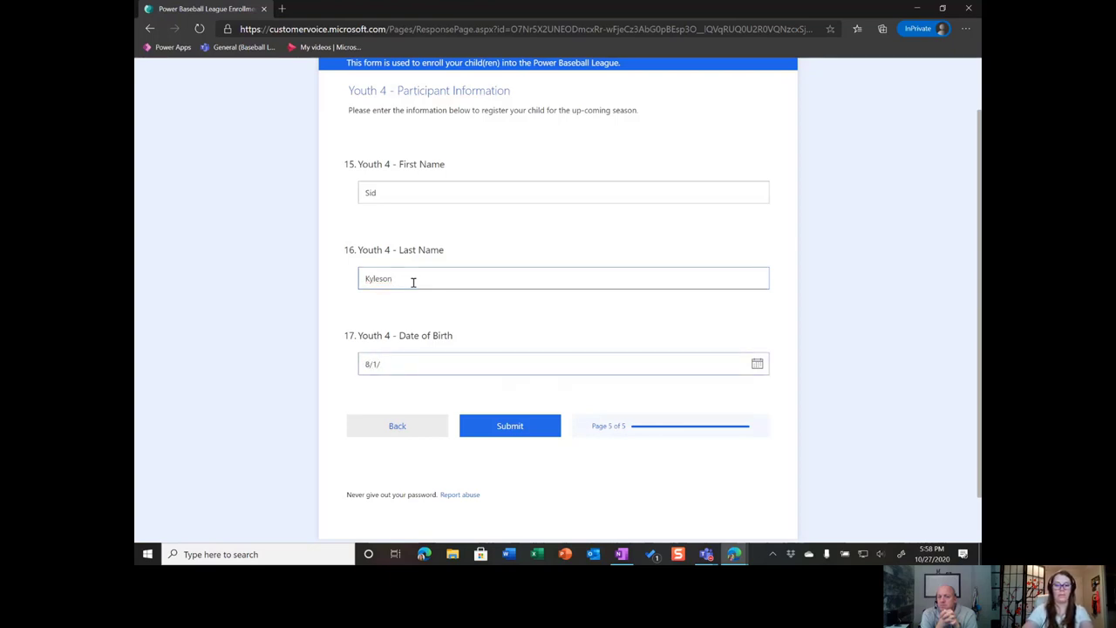
{"action": "type", "text": "2015"}
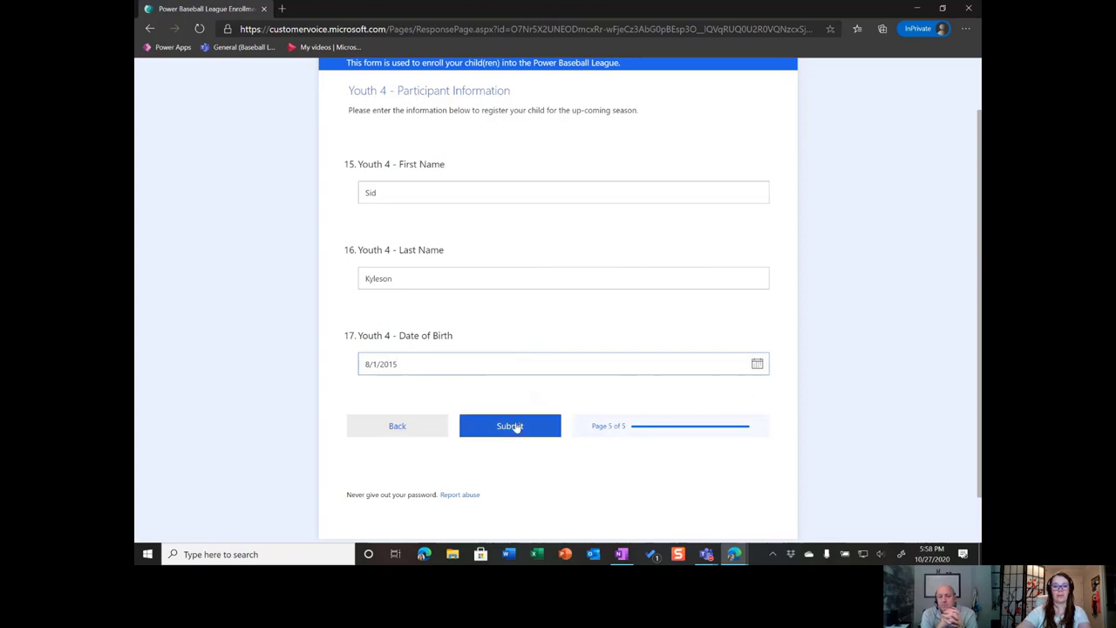
{"action": "left_click", "coordinate": [517, 424]}
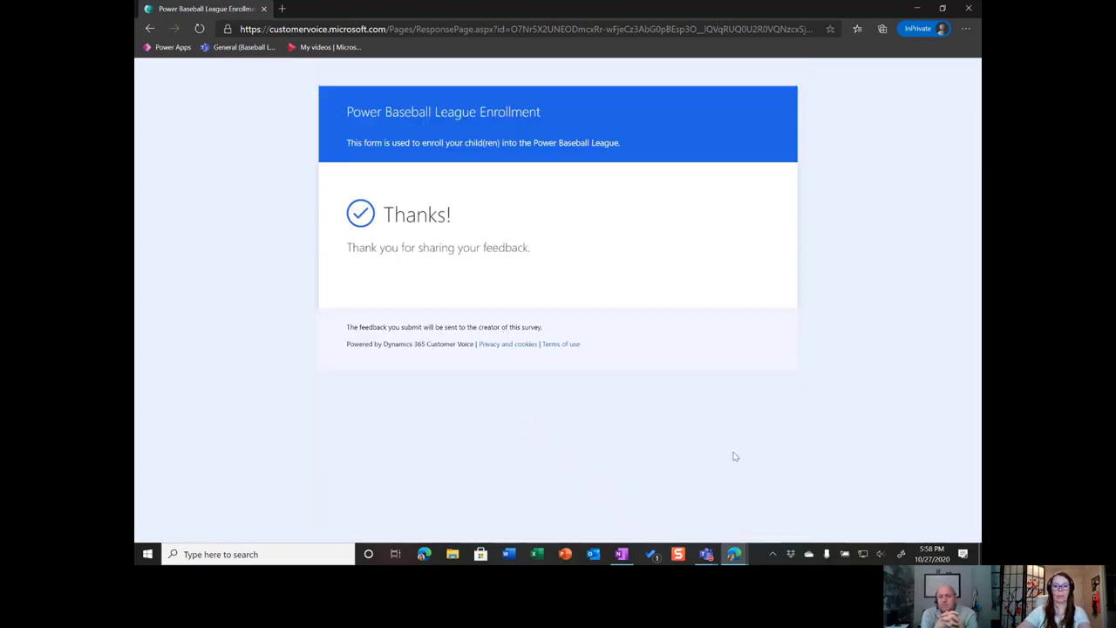
Switch from the thank-you page back to the Customer Voice home window via the Edge taskbar preview
{"action": "mouse_move", "coordinate": [734, 554]}
{"action": "left_click", "coordinate": [667, 501]}
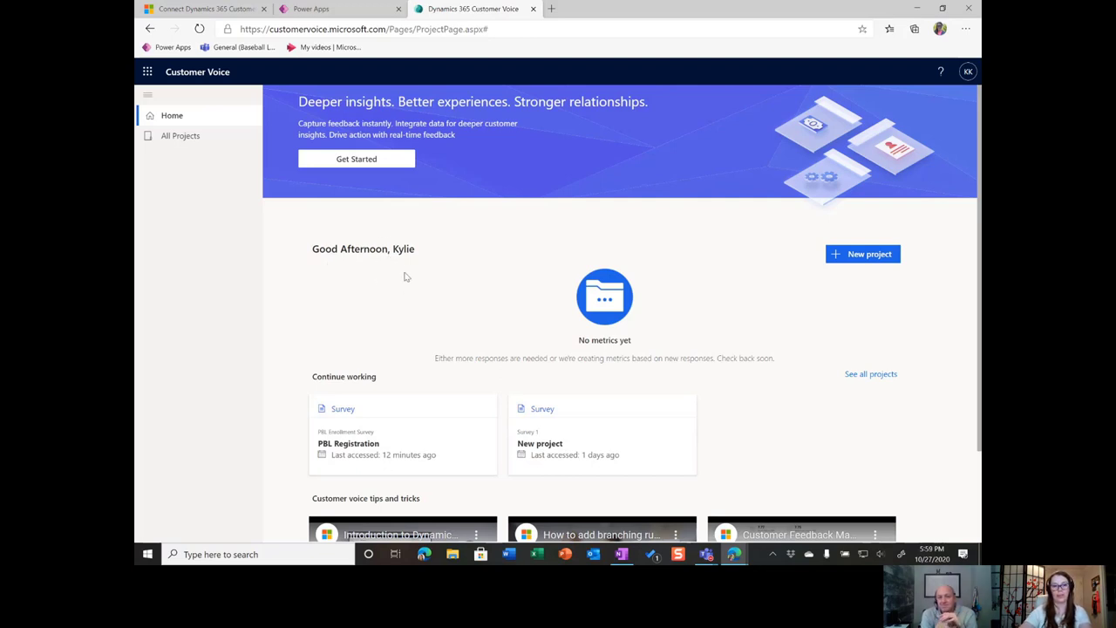
Glance at the connecting-environments documentation, then return and show All Projects
{"action": "left_click", "coordinate": [221, 10]}
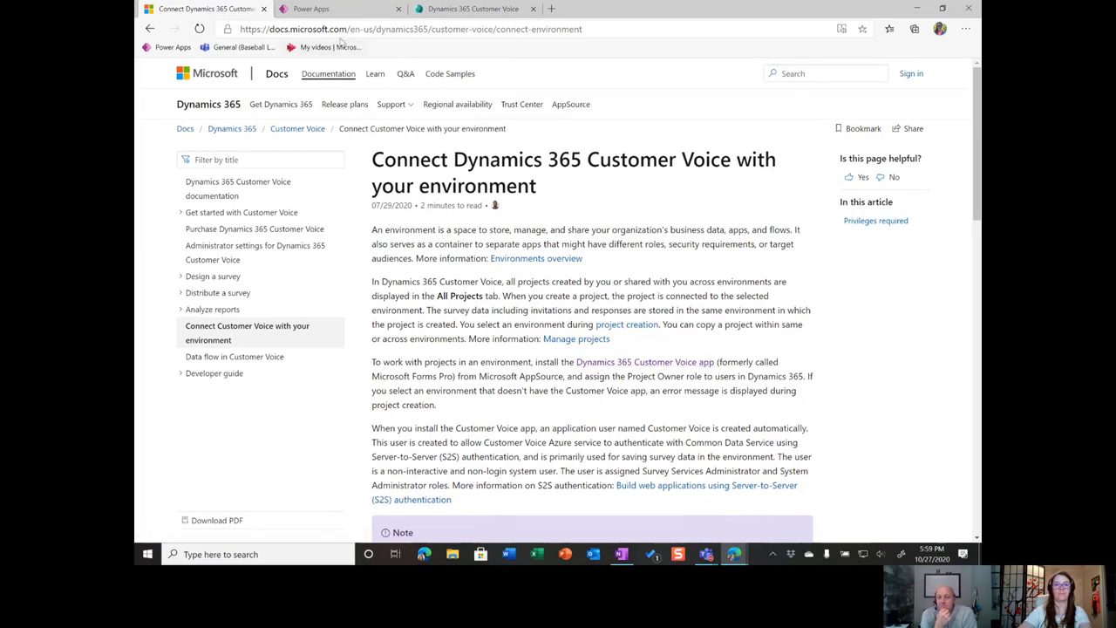
{"action": "left_click", "coordinate": [468, 11]}
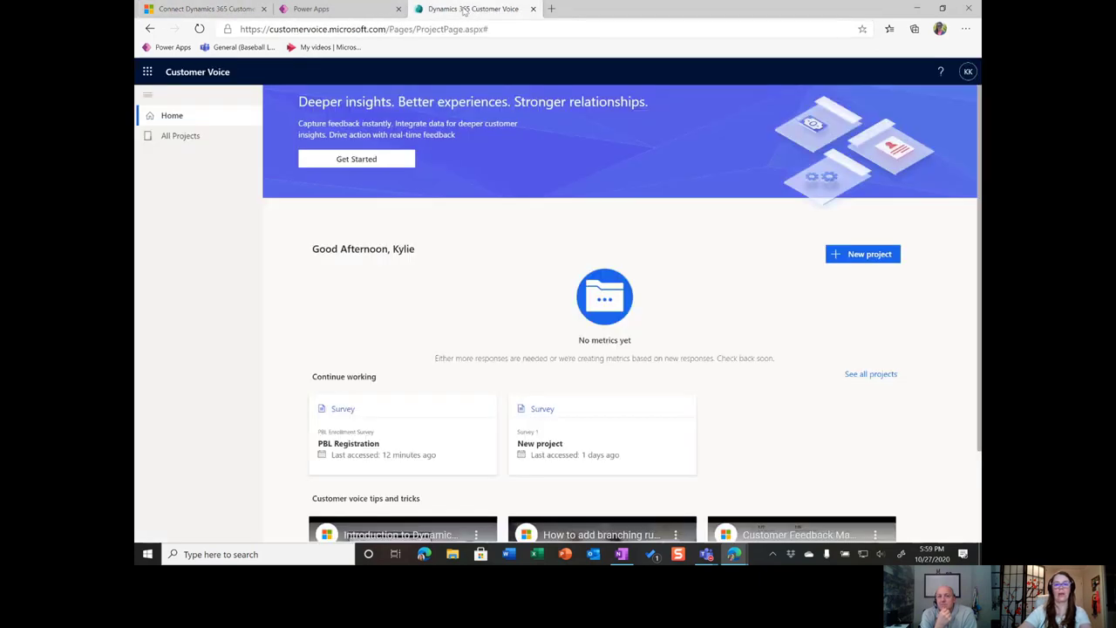
{"action": "left_click", "coordinate": [179, 142]}
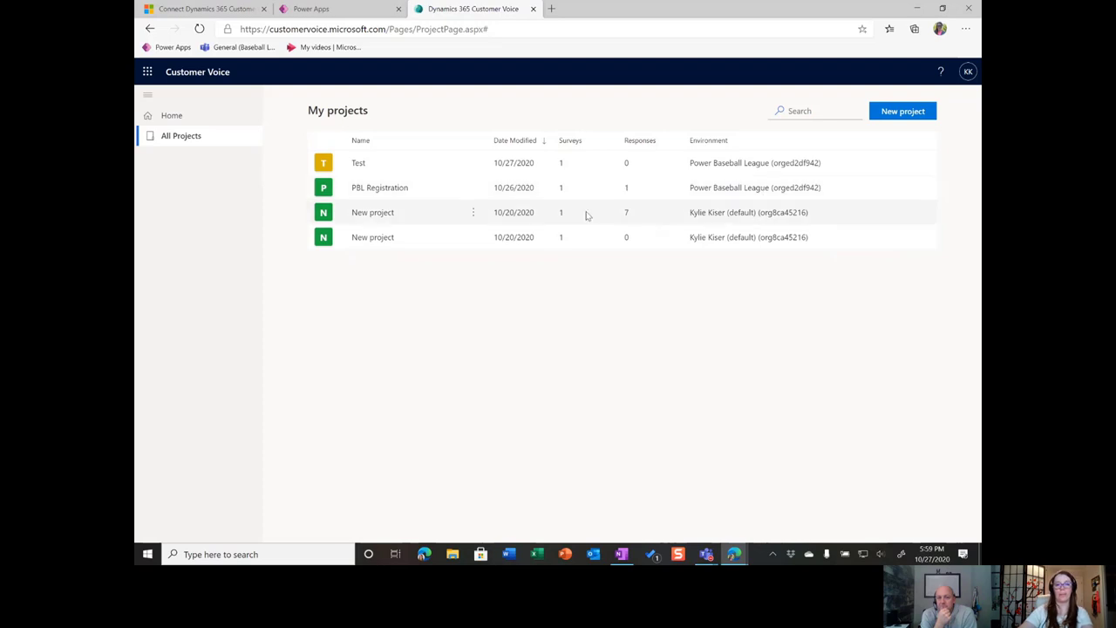
{"action": "left_click", "coordinate": [474, 215]}
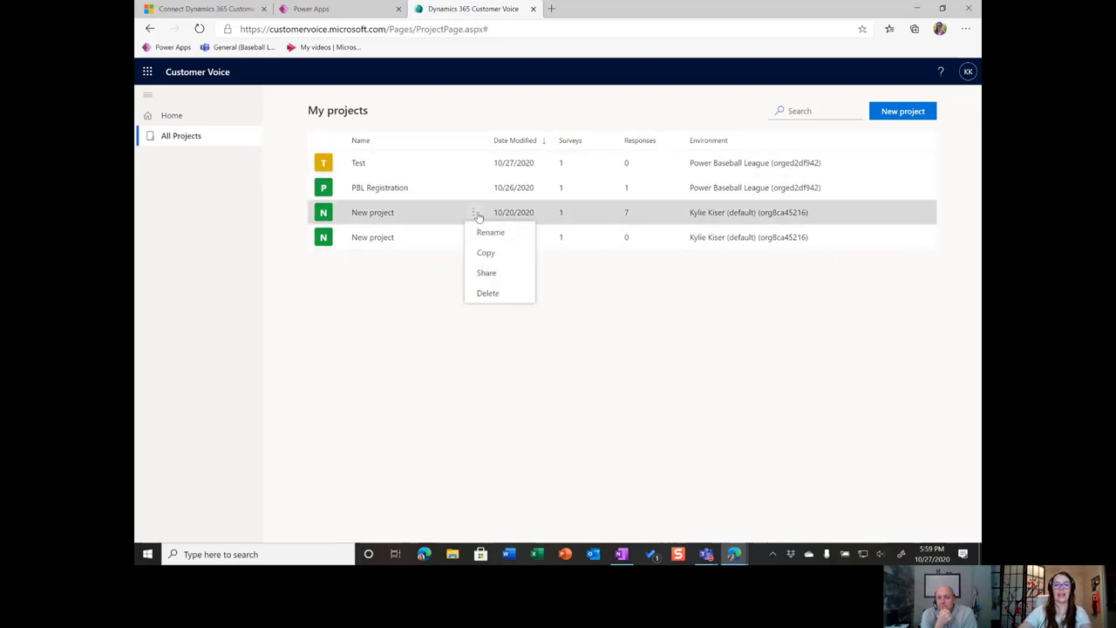
{"action": "left_click", "coordinate": [485, 253]}
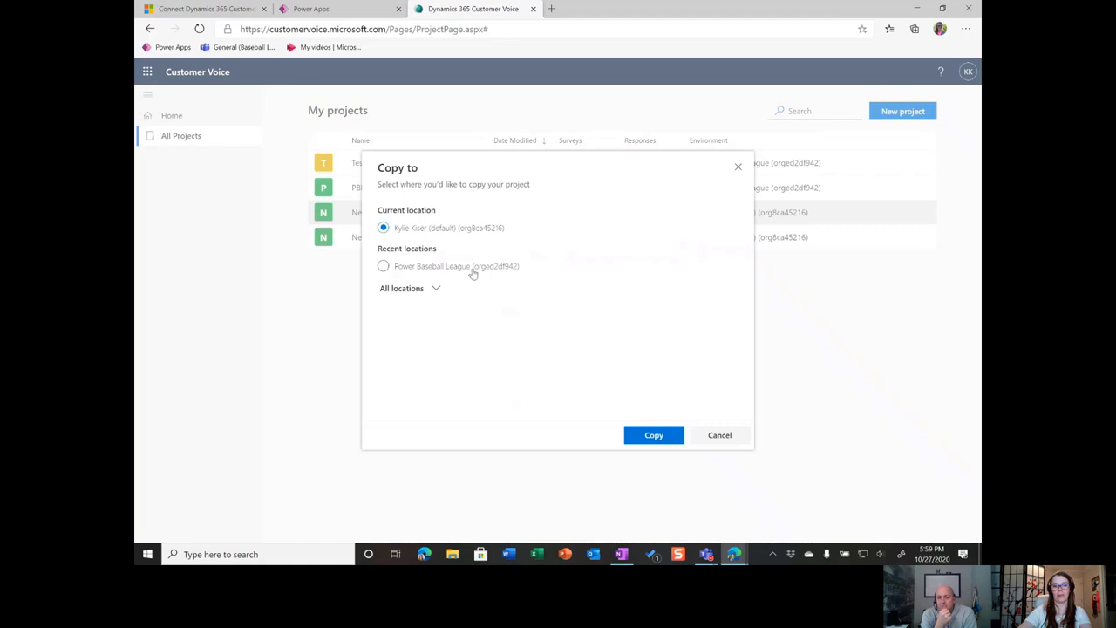
{"action": "left_click", "coordinate": [740, 164]}
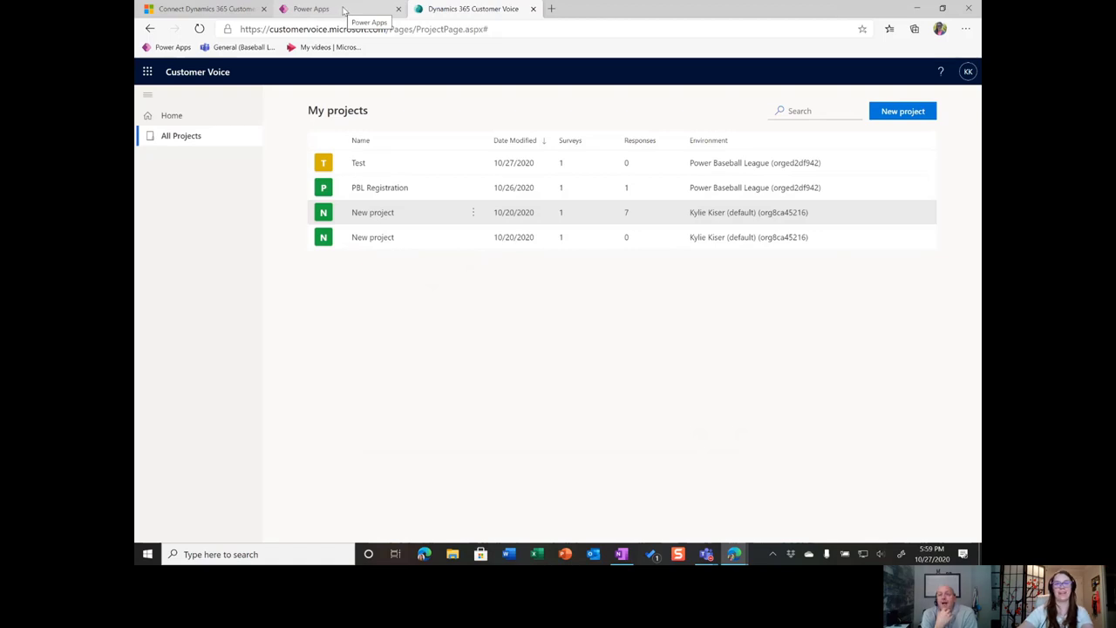
Search Power Apps entities for 'res', list All types, and open Customer Voice survey response
{"action": "left_click", "coordinate": [341, 10]}
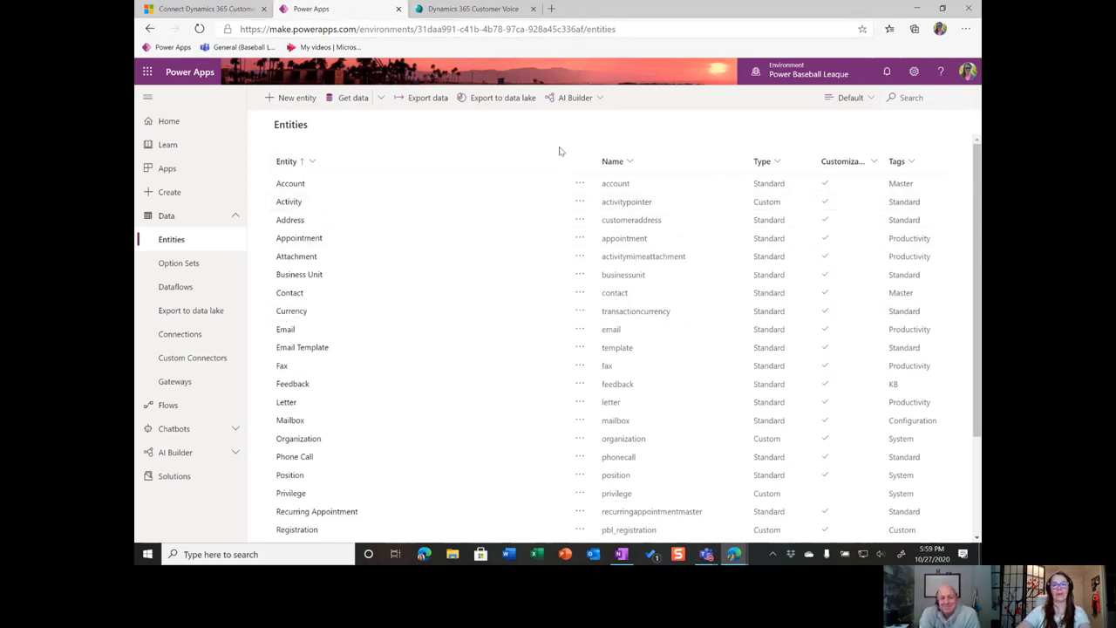
{"action": "left_click", "coordinate": [930, 103]}
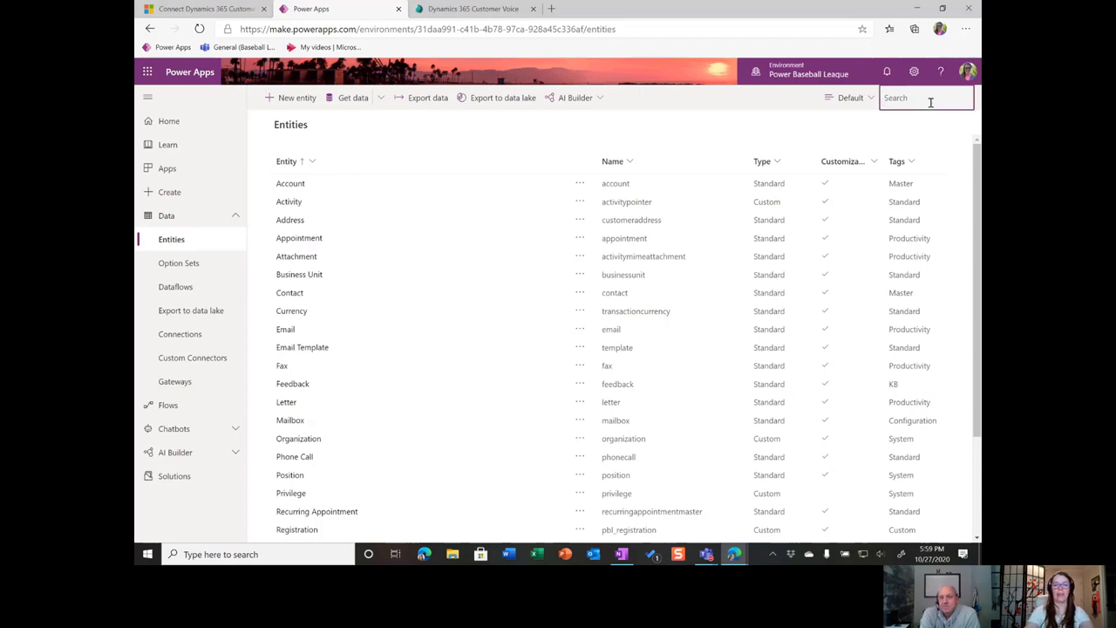
{"action": "type", "text": "resp"}
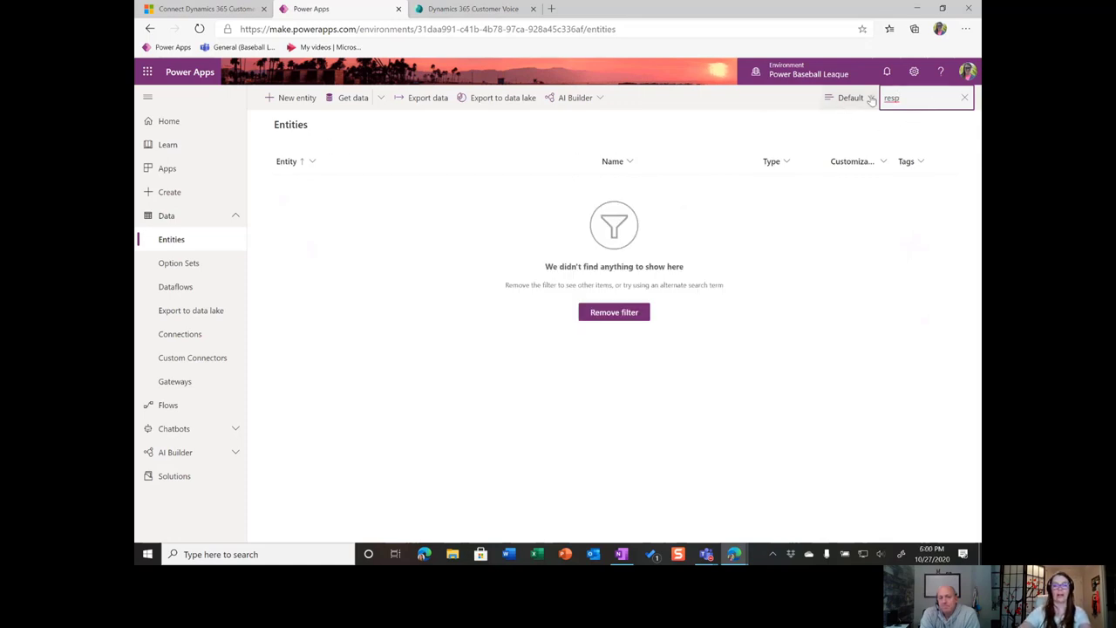
{"action": "left_click", "coordinate": [843, 103]}
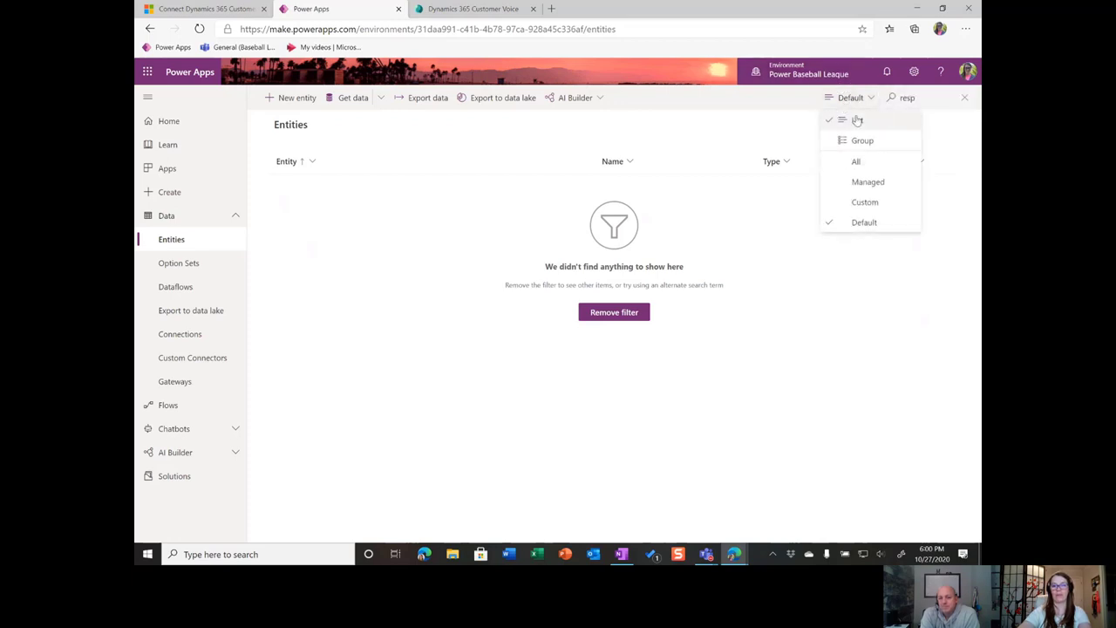
{"action": "left_click", "coordinate": [854, 164]}
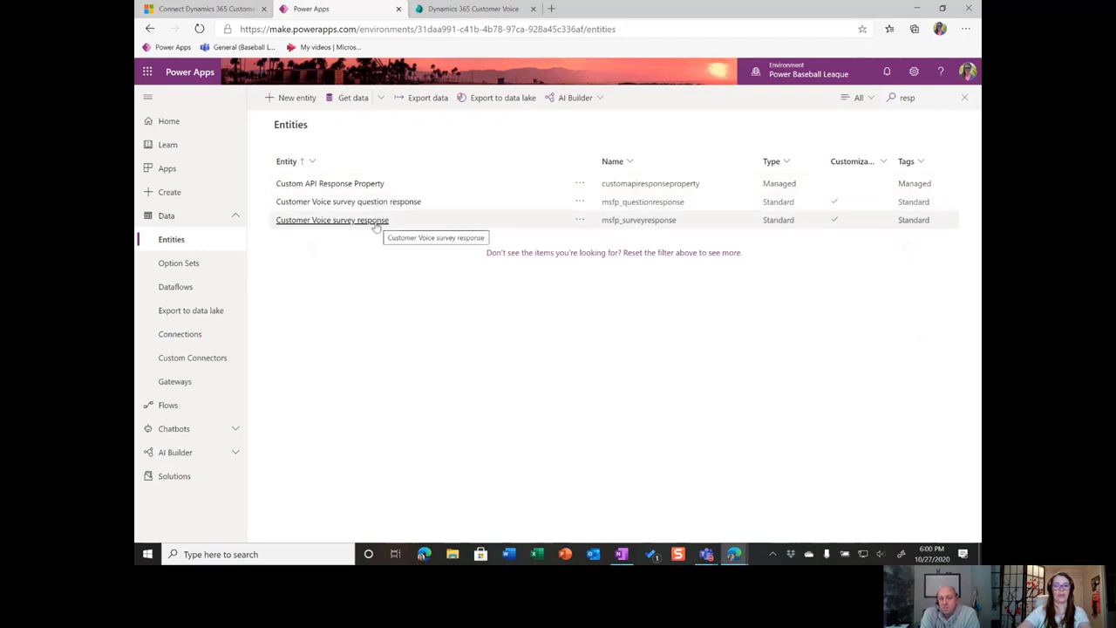
{"action": "left_click", "coordinate": [375, 224]}
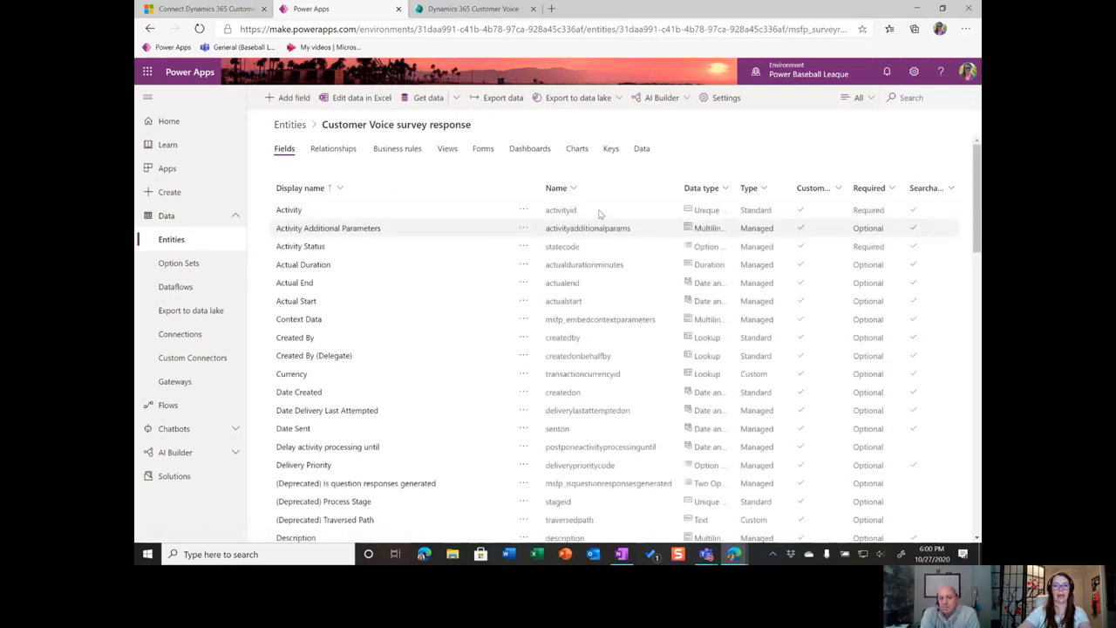
In the survey response data, select the 10/27/2020 response and open its PBL Youth Enrollment survey
{"action": "left_click", "coordinate": [641, 150]}
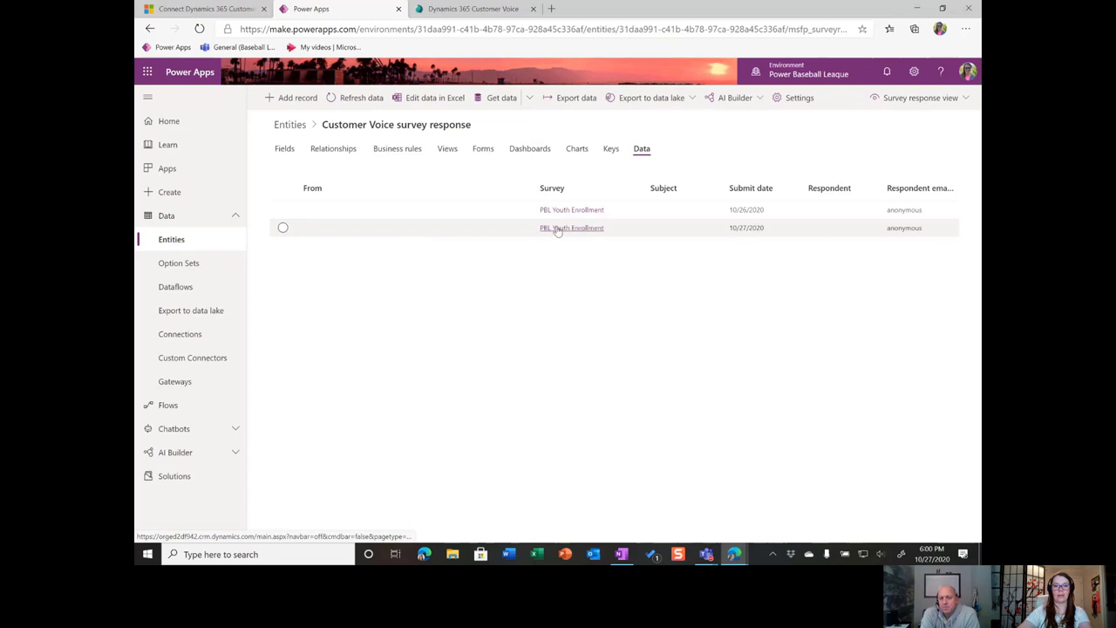
{"action": "left_click", "coordinate": [493, 229]}
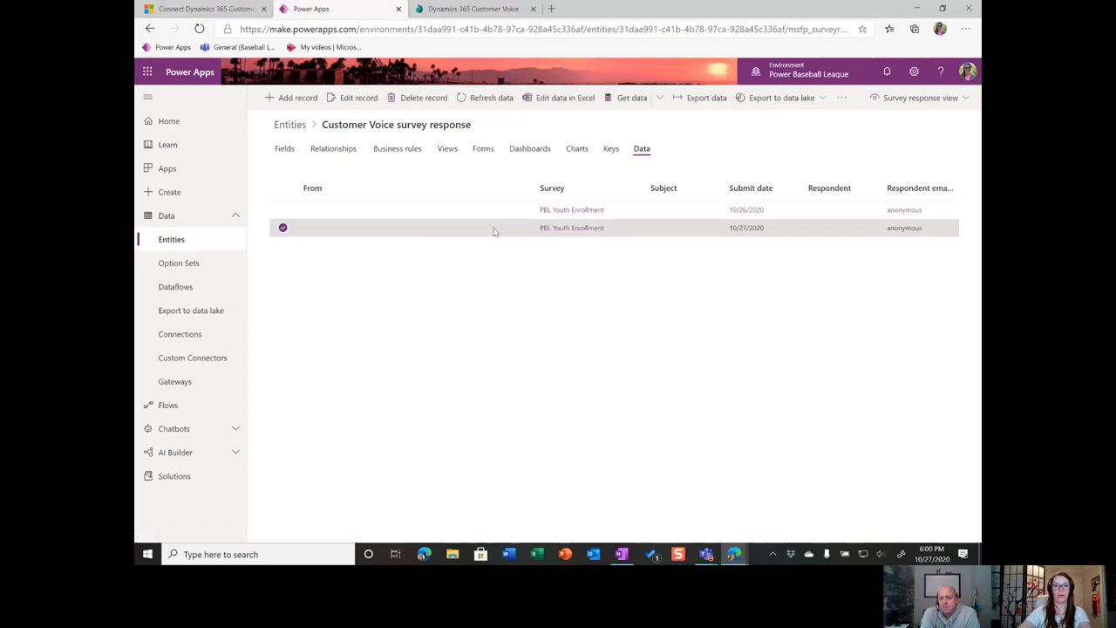
{"action": "left_click", "coordinate": [583, 228]}
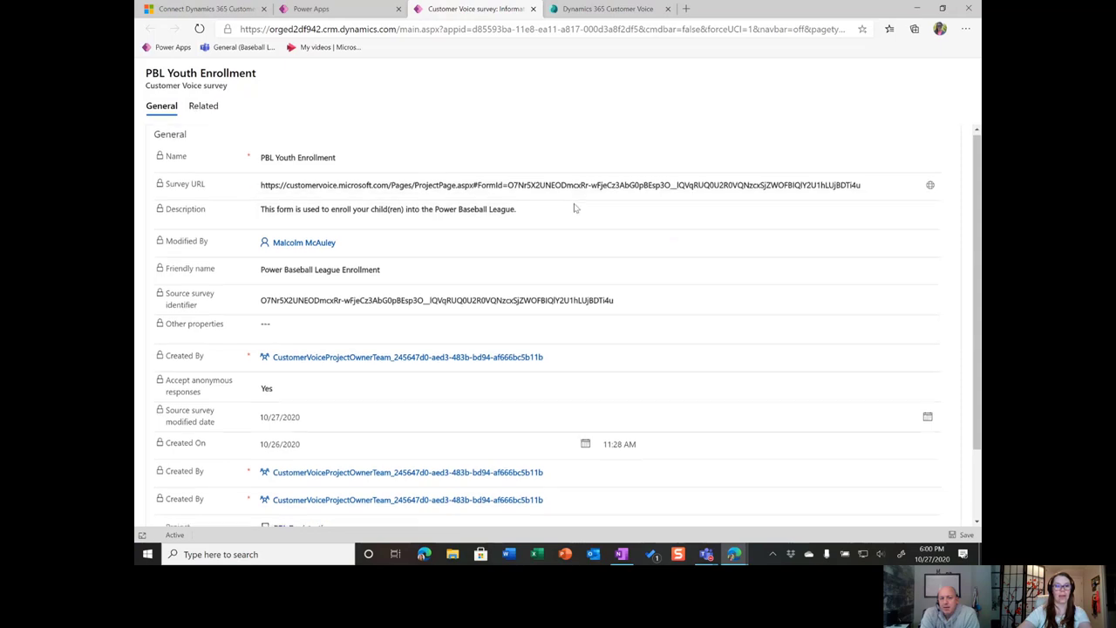
List the survey's related Customer Voice survey responses and open the 10/27/2020 response
{"action": "scroll", "coordinate": [575, 213], "scroll_direction": "down", "scroll_amount": 1}
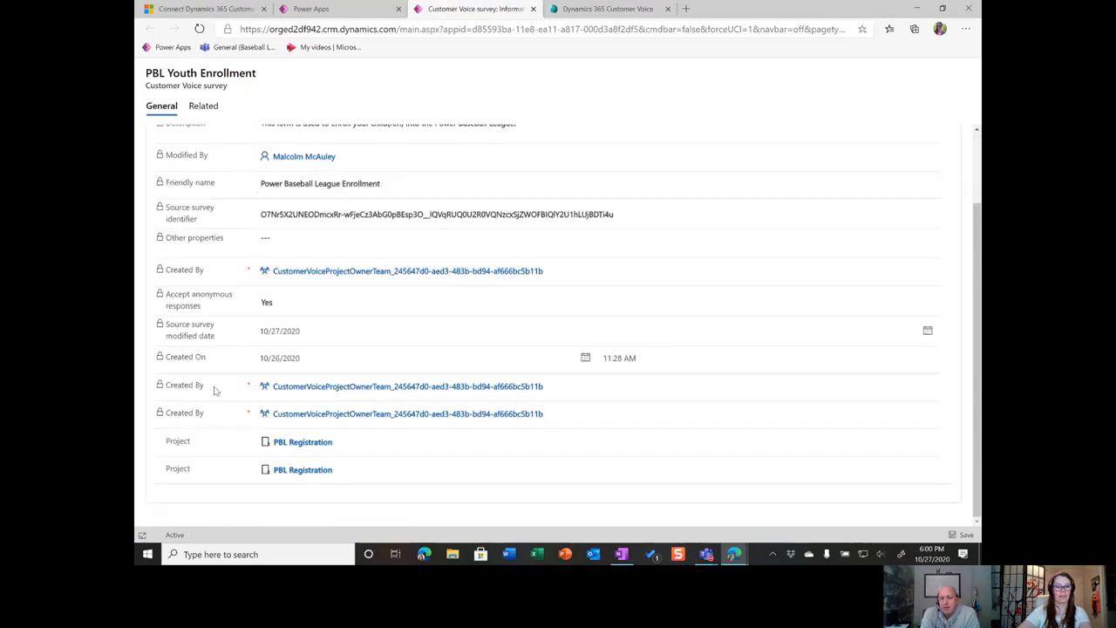
{"action": "scroll", "coordinate": [215, 389], "scroll_direction": "up", "scroll_amount": 1}
{"action": "left_click", "coordinate": [203, 111]}
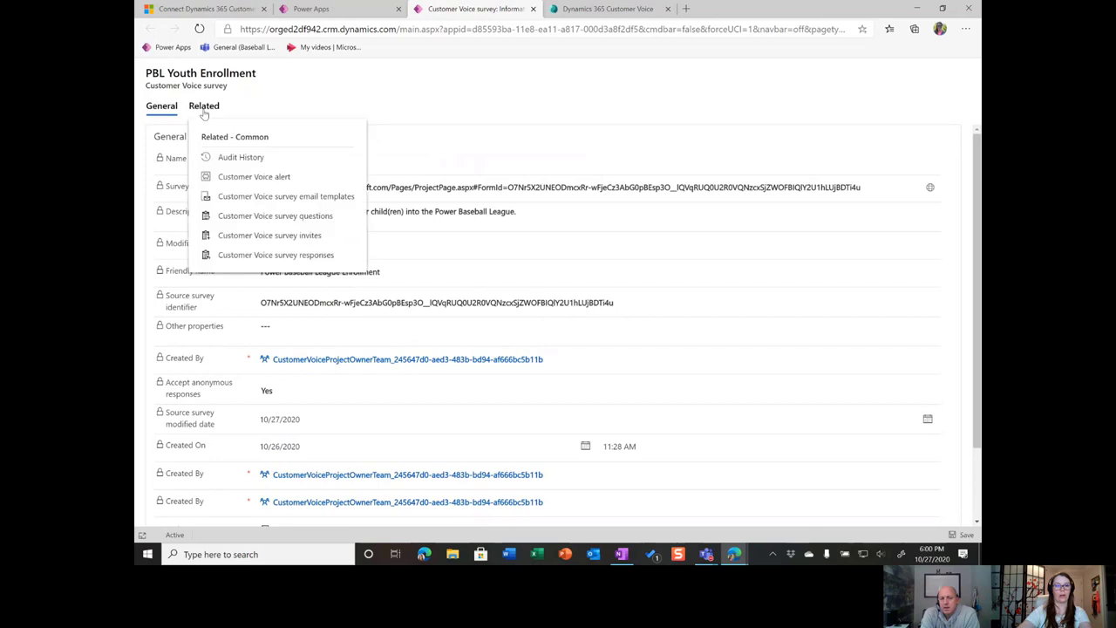
{"action": "left_click", "coordinate": [319, 255]}
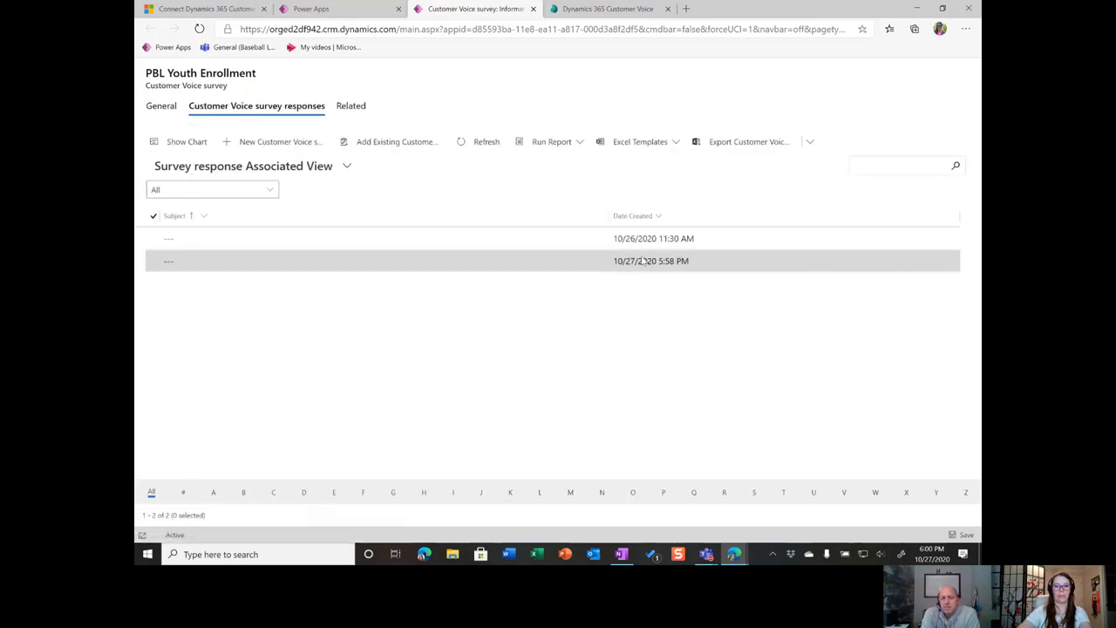
{"action": "double_click", "coordinate": [596, 263]}
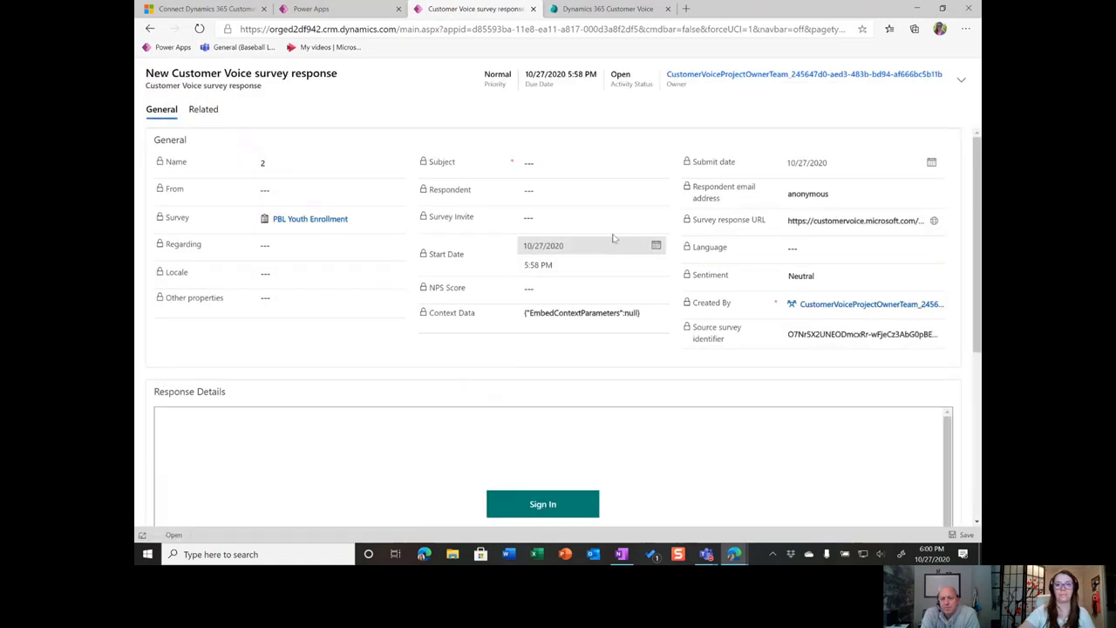
Sign in under Response Details so the response's answers load
{"action": "scroll", "coordinate": [550, 253], "scroll_direction": "down", "scroll_amount": 1}
{"action": "scroll", "coordinate": [542, 404], "scroll_direction": "down", "scroll_amount": 1}
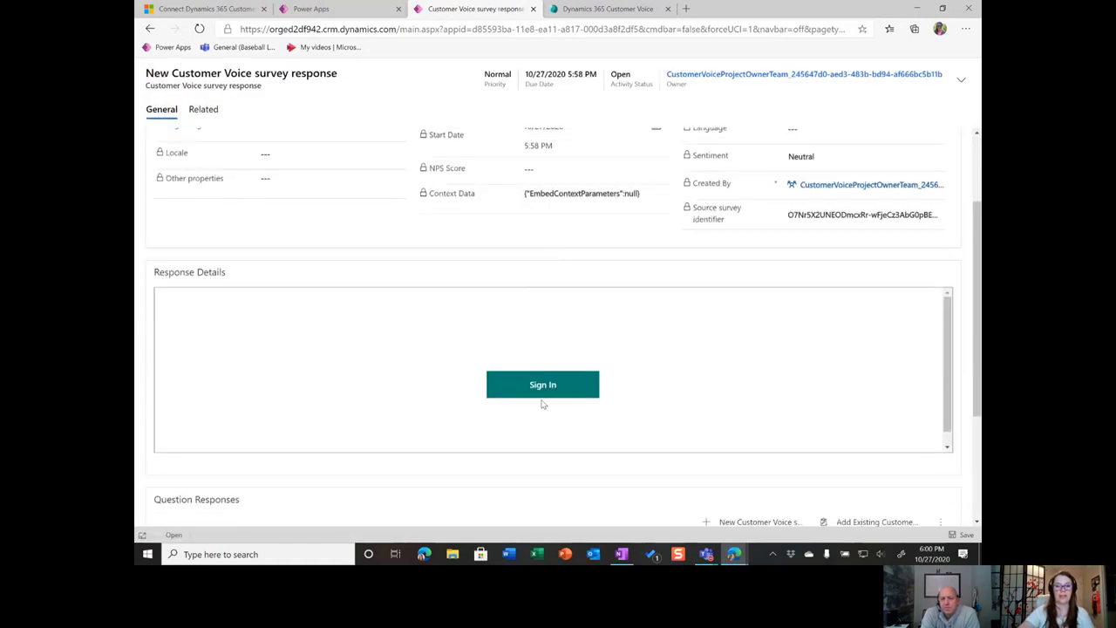
{"action": "left_click", "coordinate": [545, 386]}
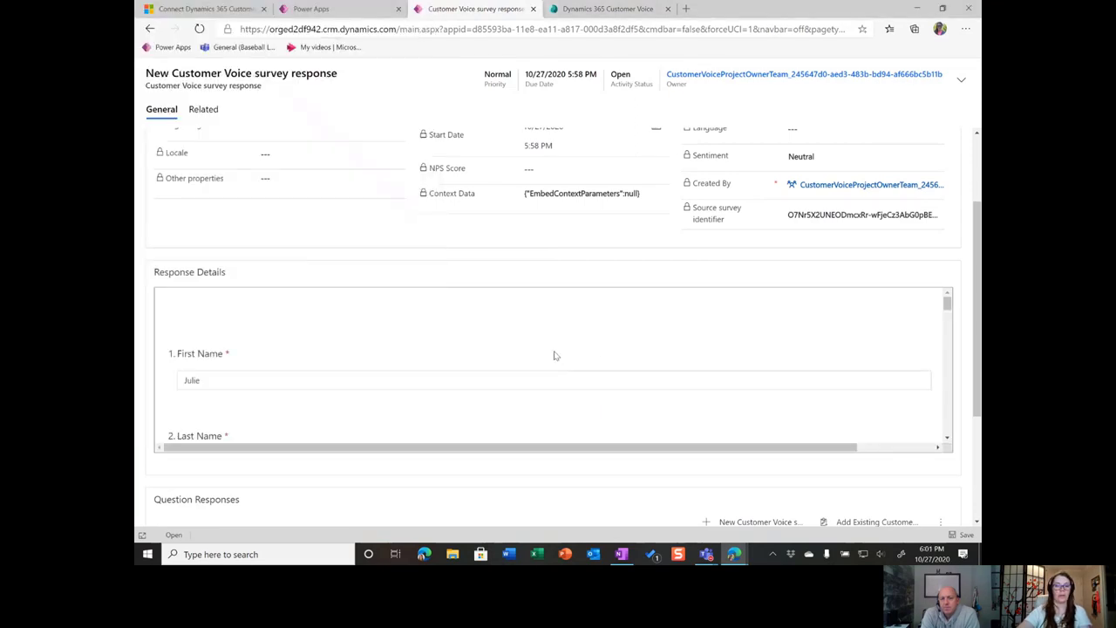
Review the four youth birth-date answers and open the Youth 1 - Date of Birth response
{"action": "scroll", "coordinate": [500, 353], "scroll_direction": "down", "scroll_amount": 3}
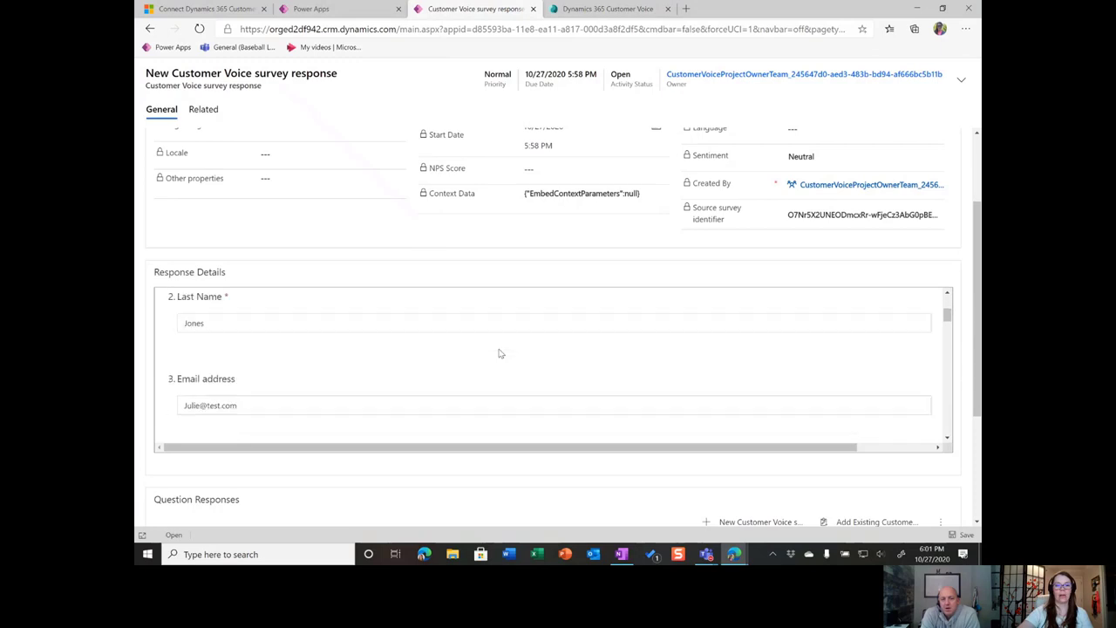
{"action": "scroll", "coordinate": [503, 361], "scroll_direction": "down", "scroll_amount": 10}
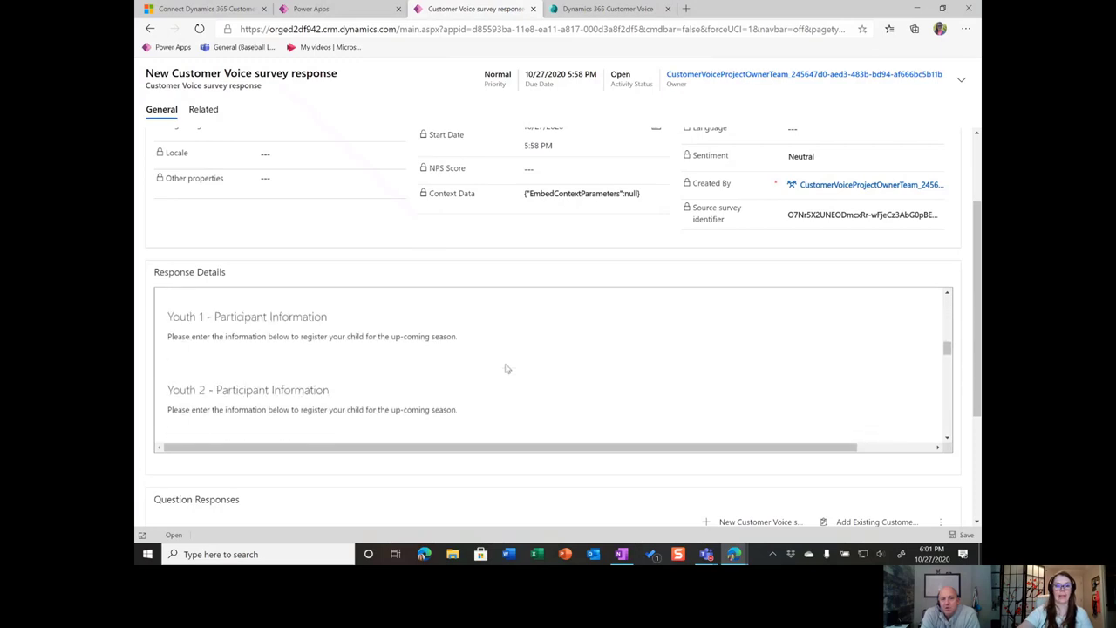
{"action": "scroll", "coordinate": [565, 462], "scroll_direction": "down", "scroll_amount": 3}
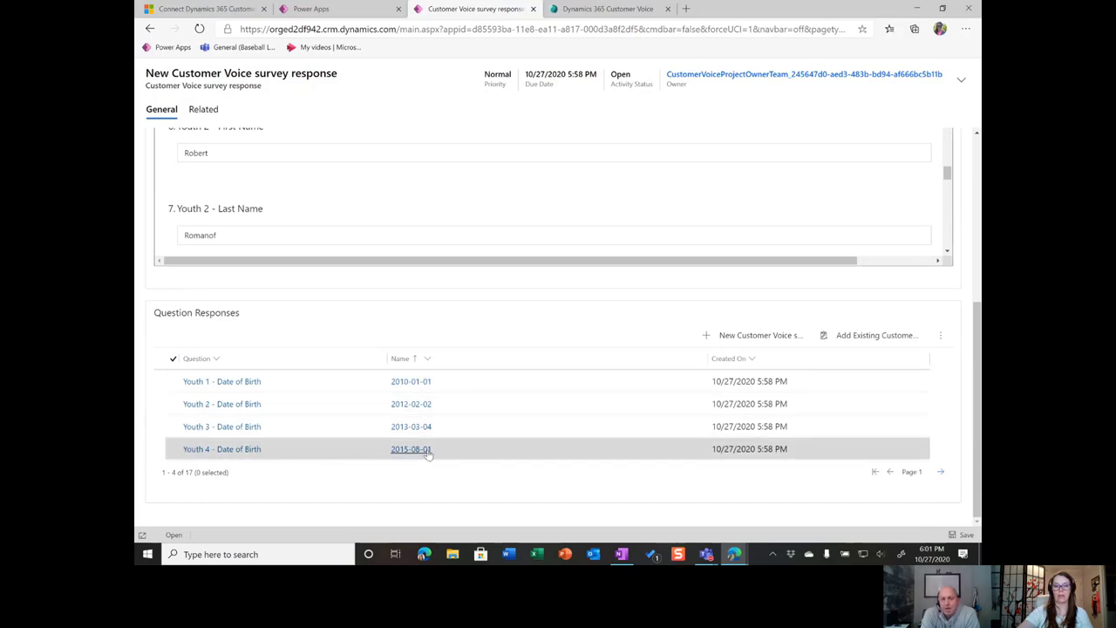
{"action": "left_click", "coordinate": [511, 386]}
{"action": "left_click", "coordinate": [511, 386]}
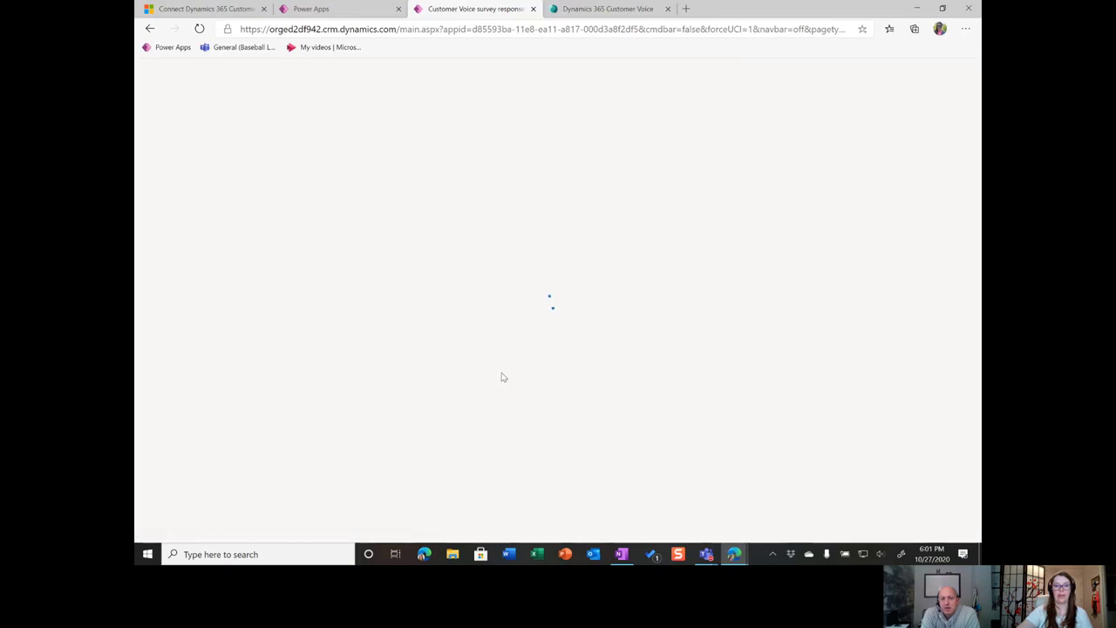